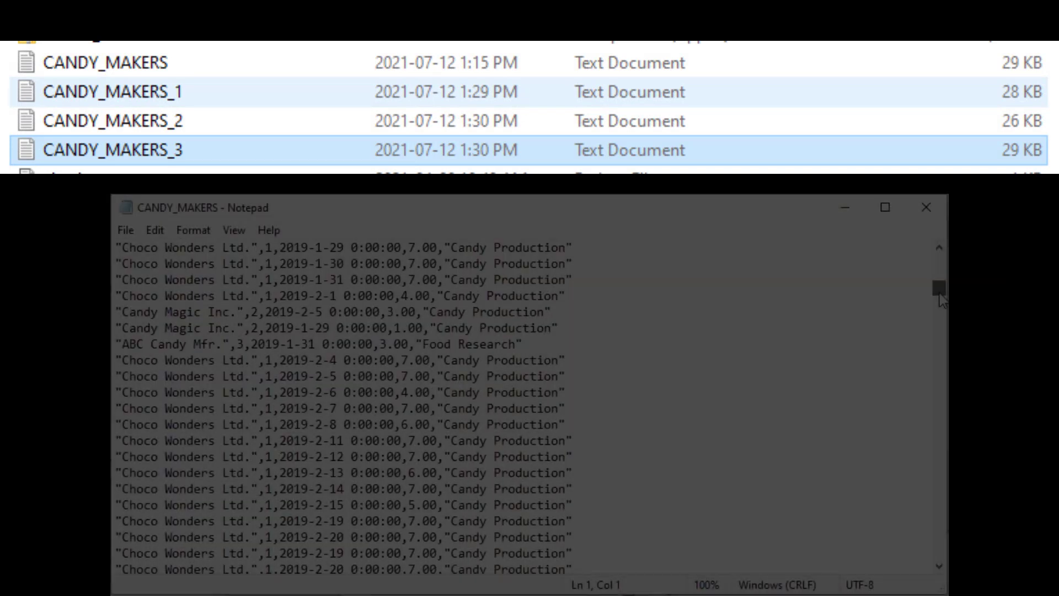
Step: Scroll through the CANDY_MAKERS comma-separated rows in Notepad, then close it and return to Access
{"action": "left_click_drag", "start_coordinate": [938, 276], "coordinate": [903, 459]}
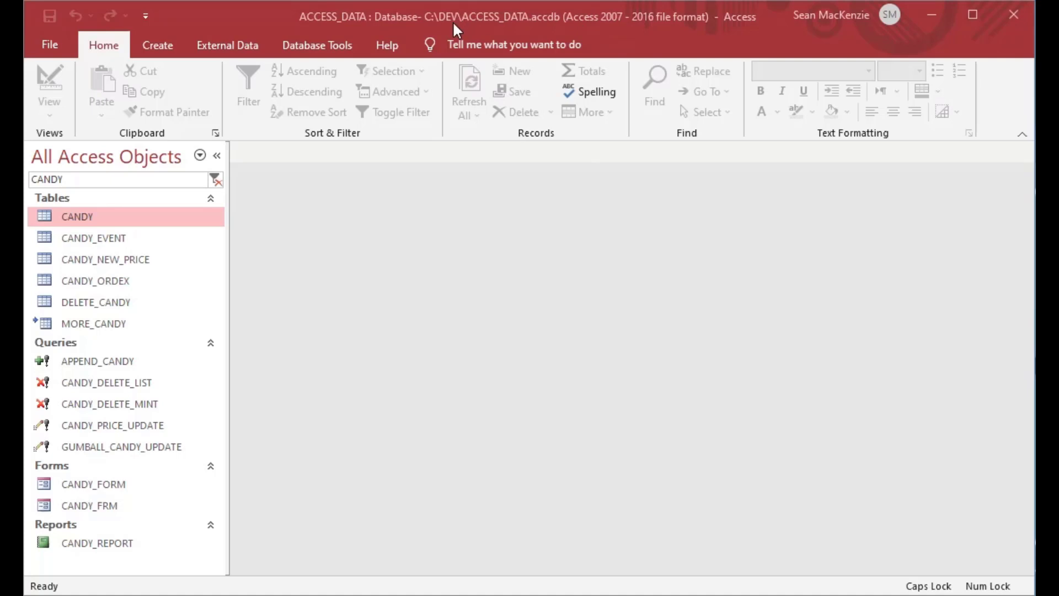
Step: Start a text-file import from External Data > New Data Source > From File > Text File
{"action": "left_click", "coordinate": [213, 46]}
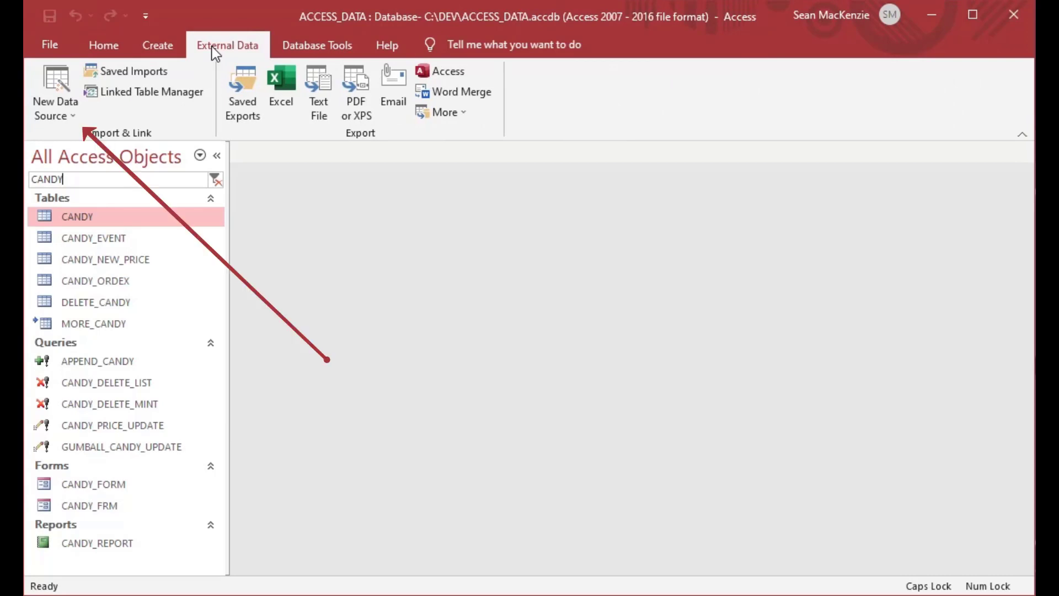
{"action": "left_click", "coordinate": [51, 112]}
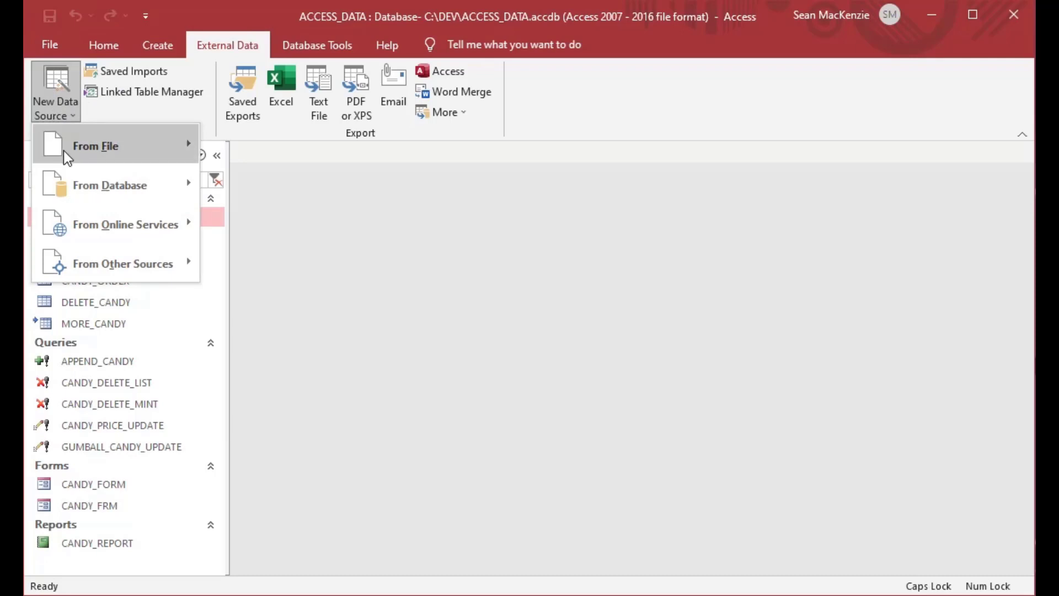
{"action": "mouse_move", "coordinate": [67, 157]}
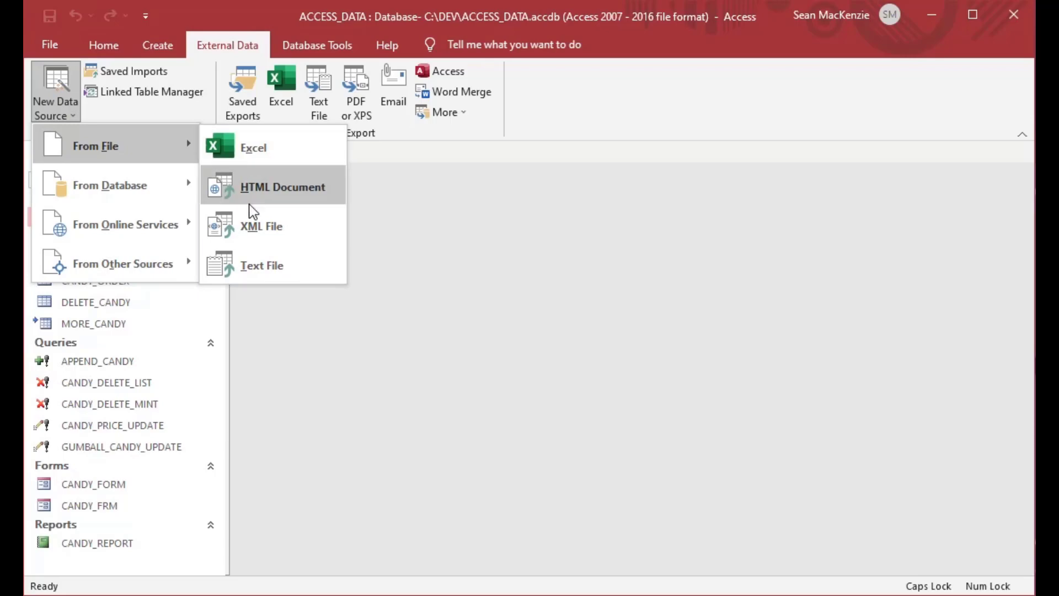
{"action": "left_click", "coordinate": [263, 271]}
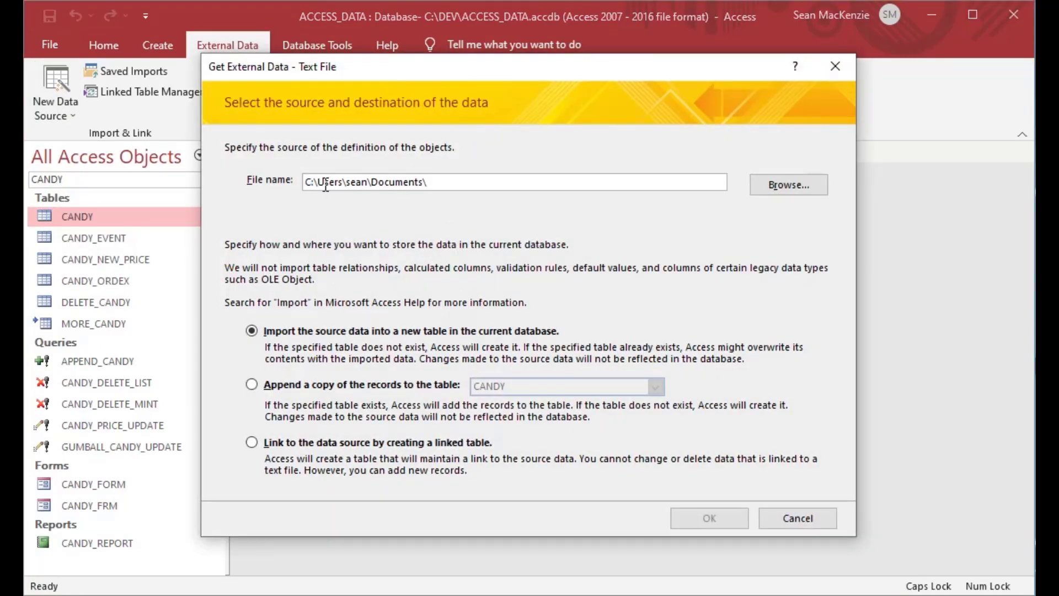
Step: Set the source file to C:\Dev\CANDY_MAKERS.txt, import into a new table, and launch the wizard
{"action": "left_click_drag", "start_coordinate": [323, 182], "coordinate": [470, 186]}
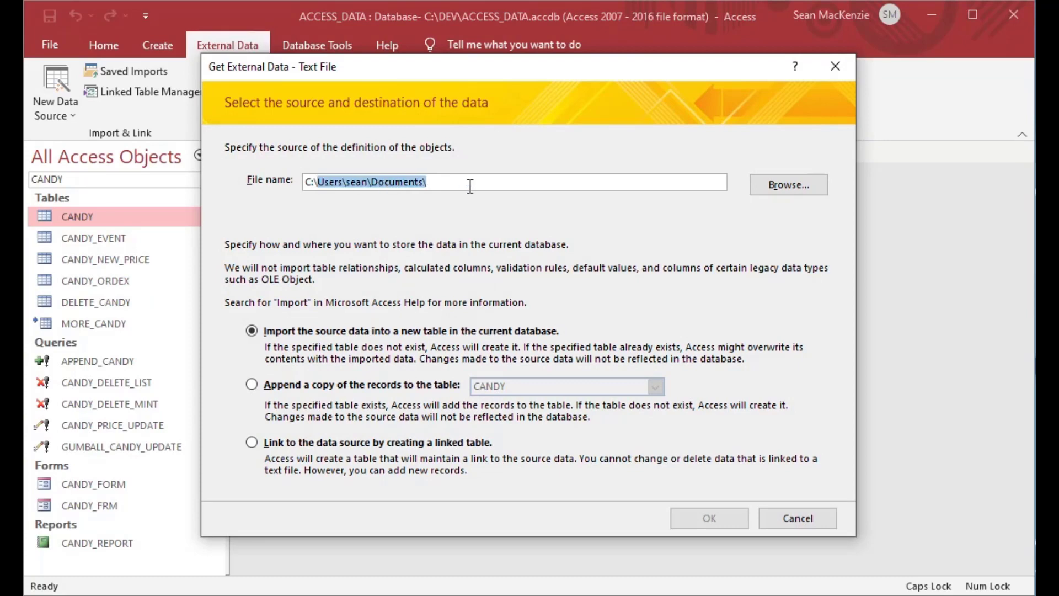
{"action": "type", "text": "e"}
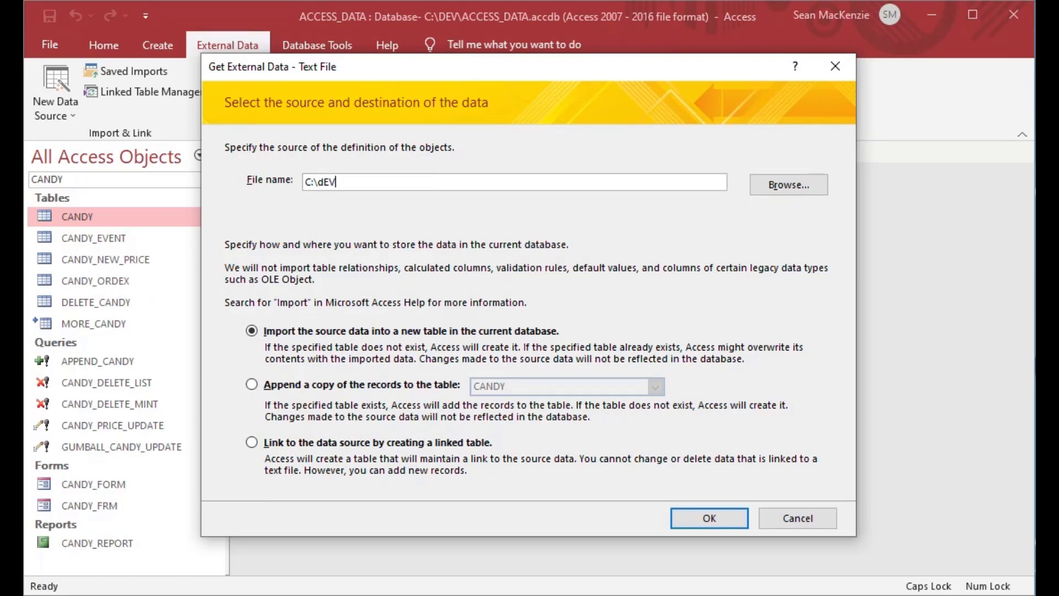
{"action": "key", "text": "BackSpace"}
{"action": "type", "text": "D"}
{"action": "key", "text": "Caps_Lock"}
{"action": "key", "text": "Caps_Lock"}
{"action": "type", "text": "CANDY_MAKERS"}
{"action": "key", "text": "Caps_Lock"}
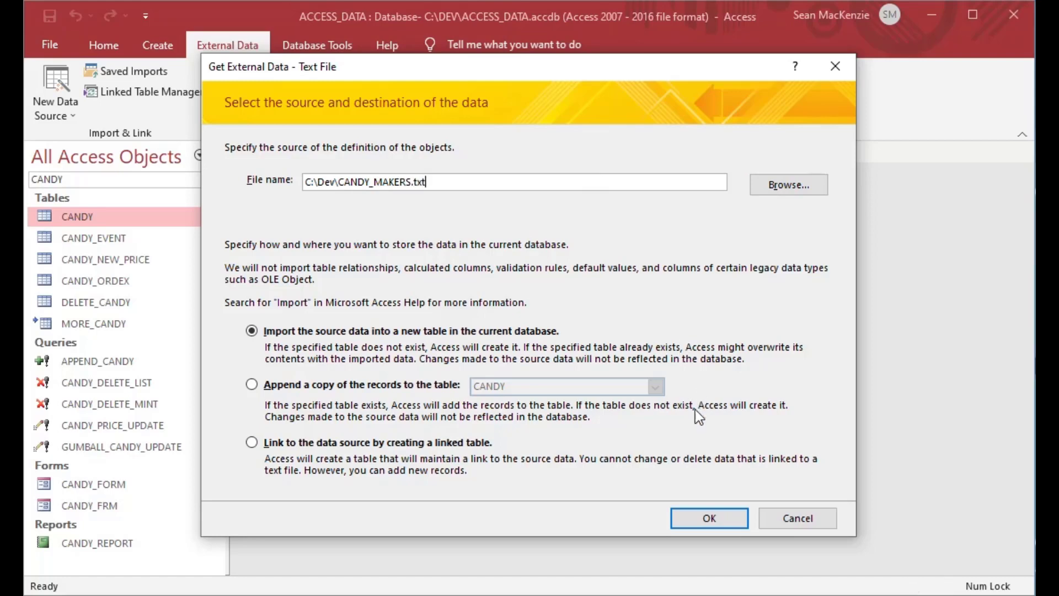
{"action": "left_click", "coordinate": [707, 521]}
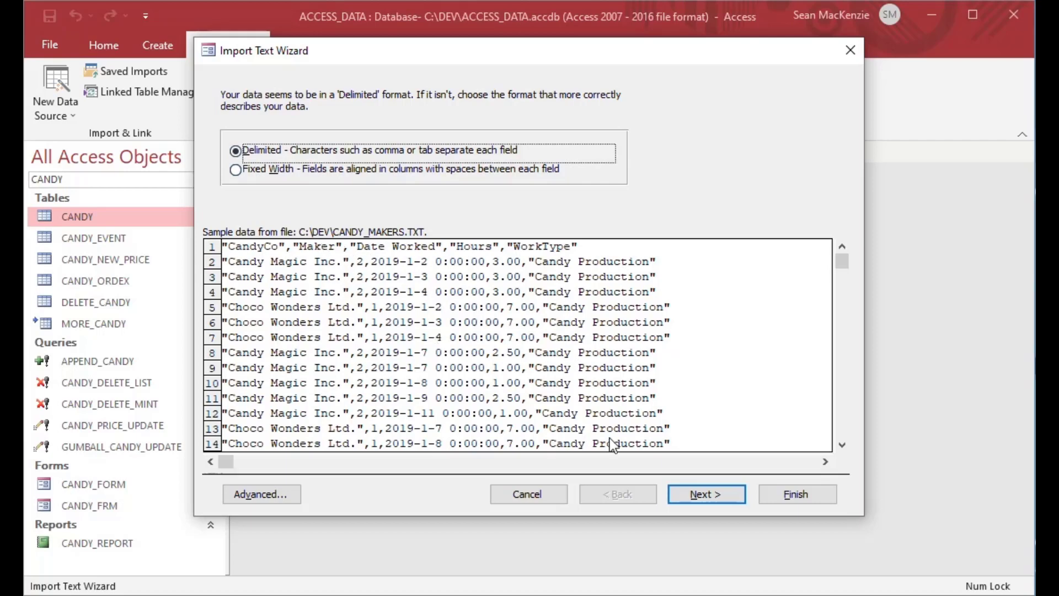
Step: Use Delimited format with the Comma delimiter and the first row as field names
{"action": "left_click", "coordinate": [712, 494]}
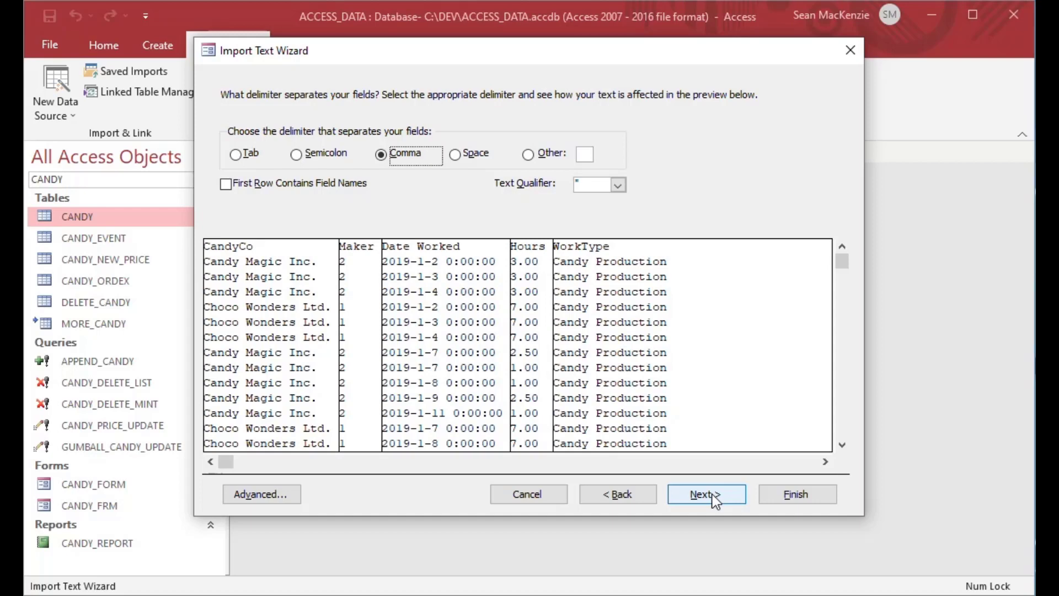
{"action": "left_click", "coordinate": [226, 184]}
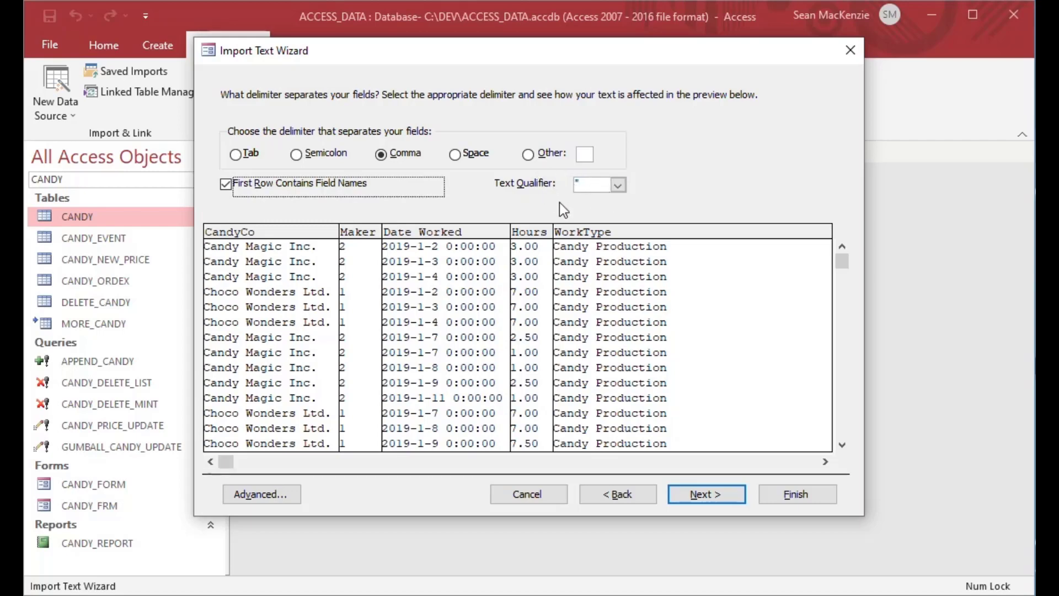
{"action": "left_click", "coordinate": [709, 498]}
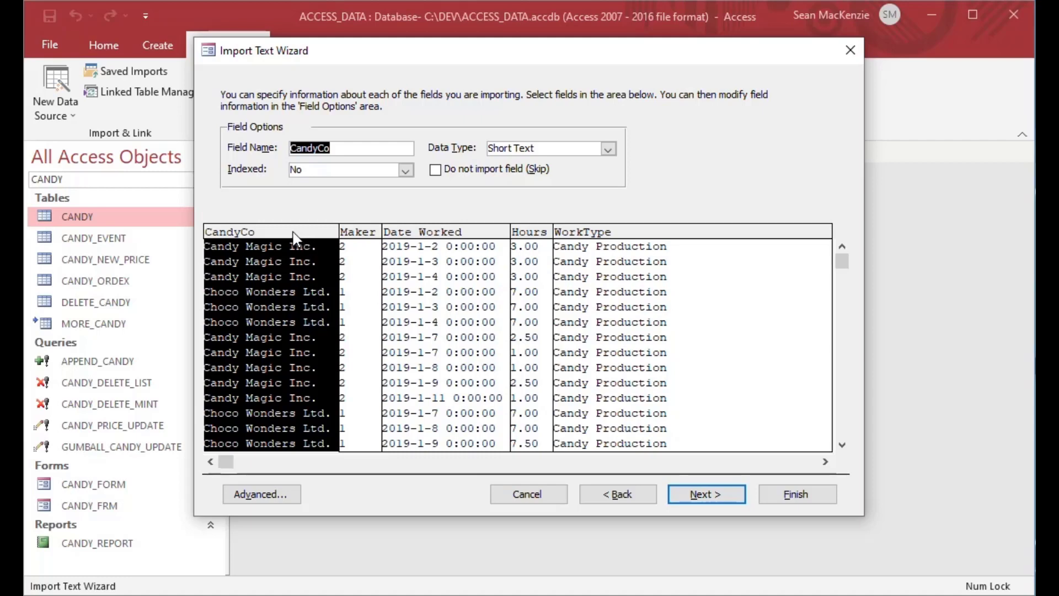
Step: Verify the field data types (Short Text, Long Integer, Date With Time, Double) and continue
{"action": "left_click", "coordinate": [608, 152]}
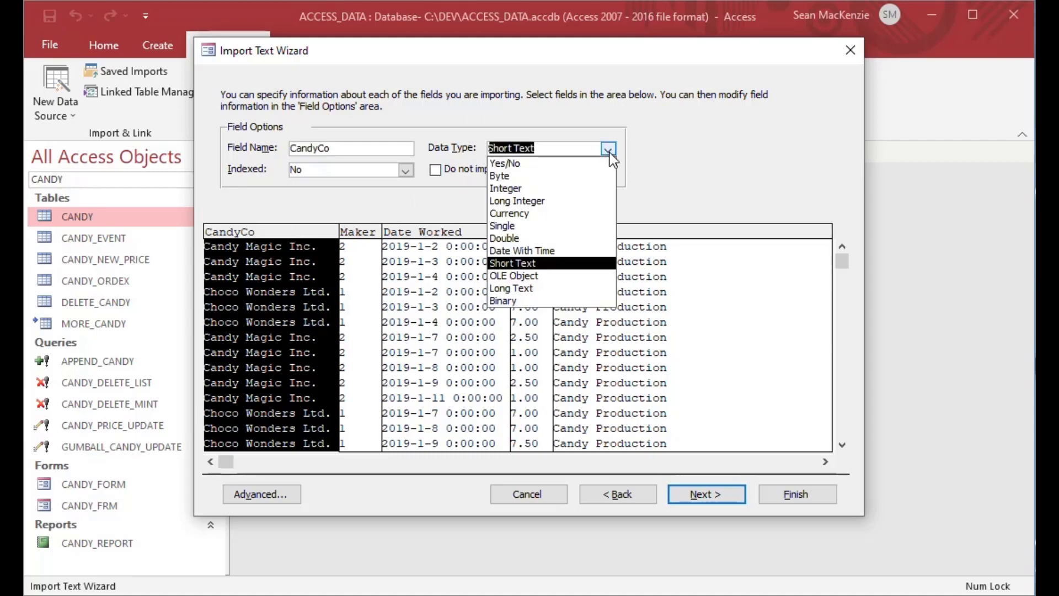
{"action": "left_click", "coordinate": [608, 150]}
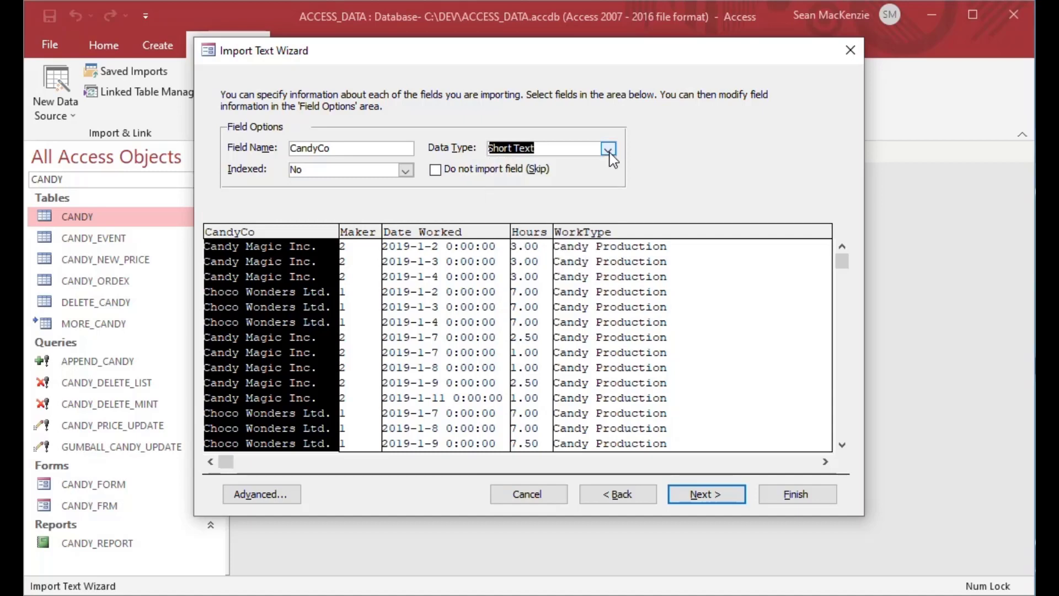
{"action": "left_click", "coordinate": [364, 233]}
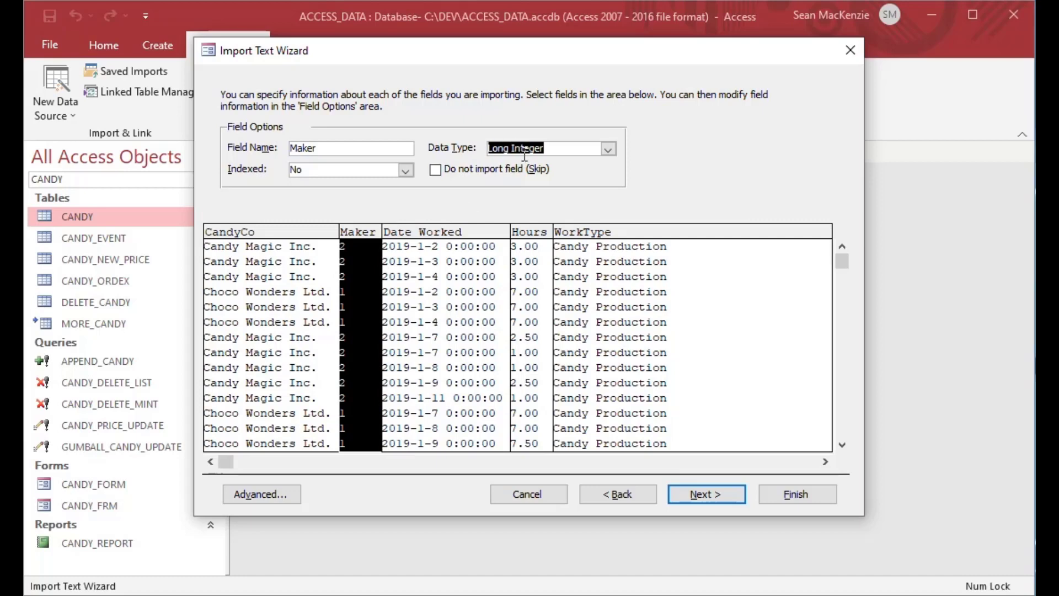
{"action": "left_click", "coordinate": [465, 232]}
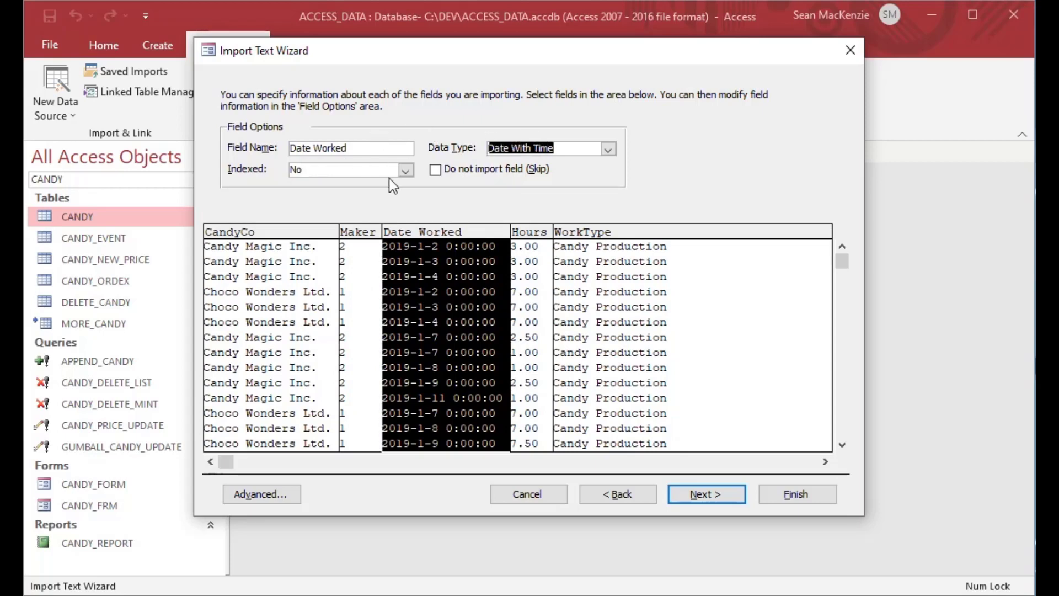
{"action": "left_click", "coordinate": [539, 238]}
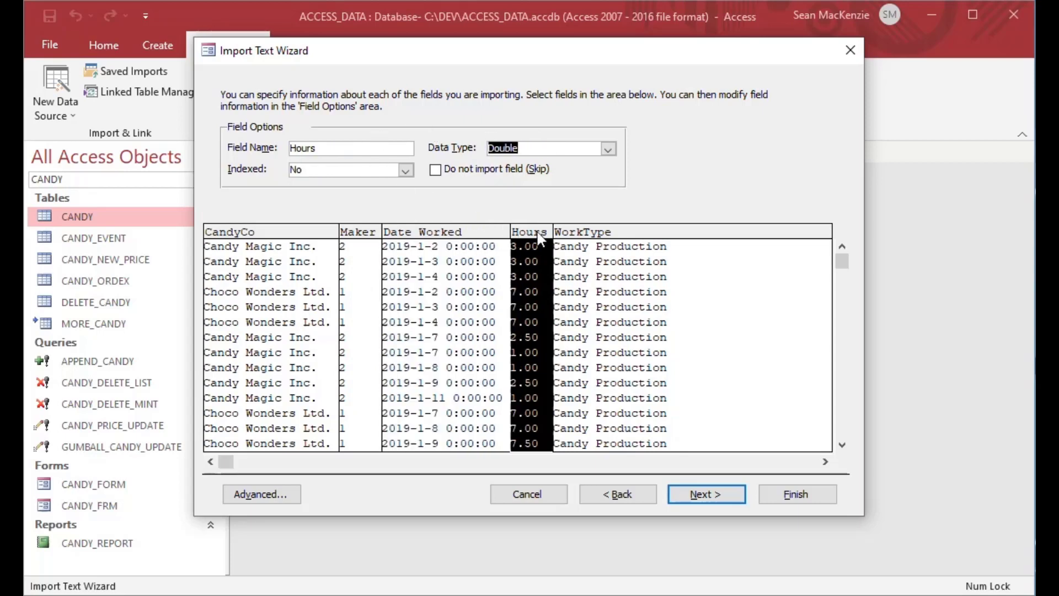
{"action": "left_click", "coordinate": [676, 238]}
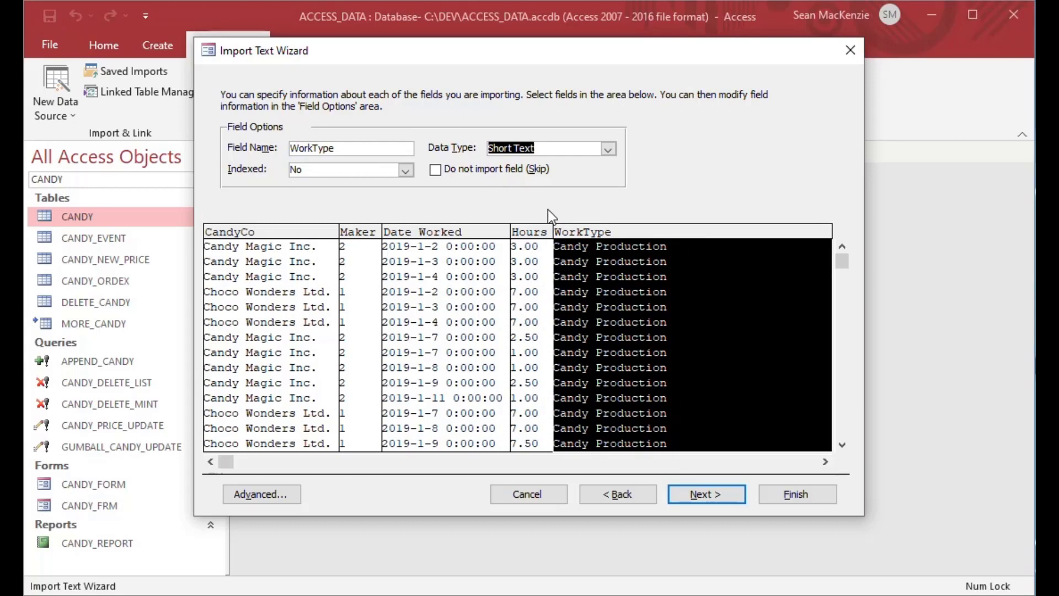
{"action": "left_click", "coordinate": [716, 494]}
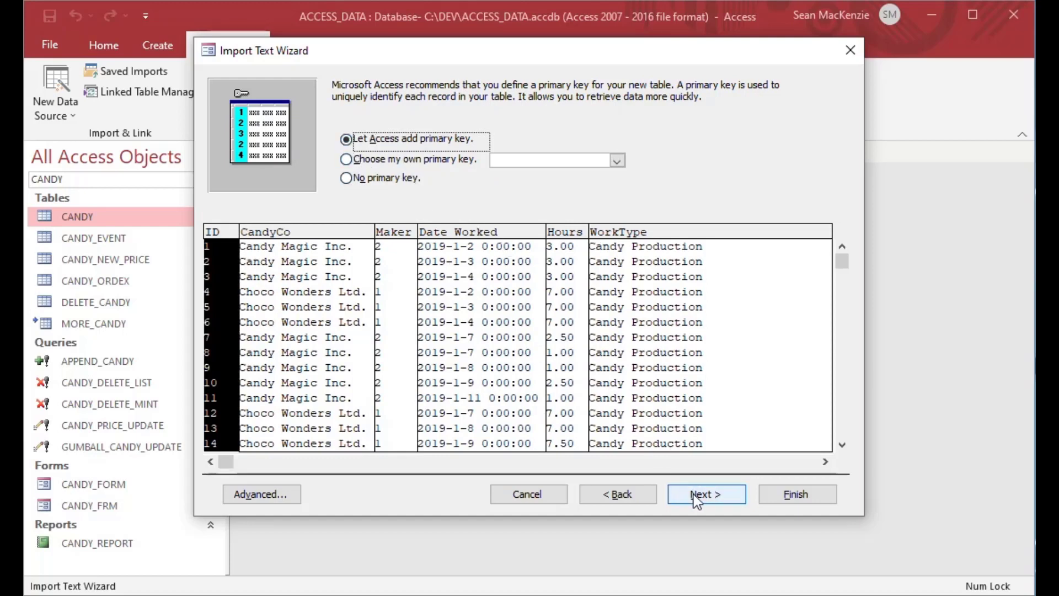
Step: Keep Access's automatic primary key and open Advanced settings on the final CANDY_MAKERS page
{"action": "left_click", "coordinate": [708, 496]}
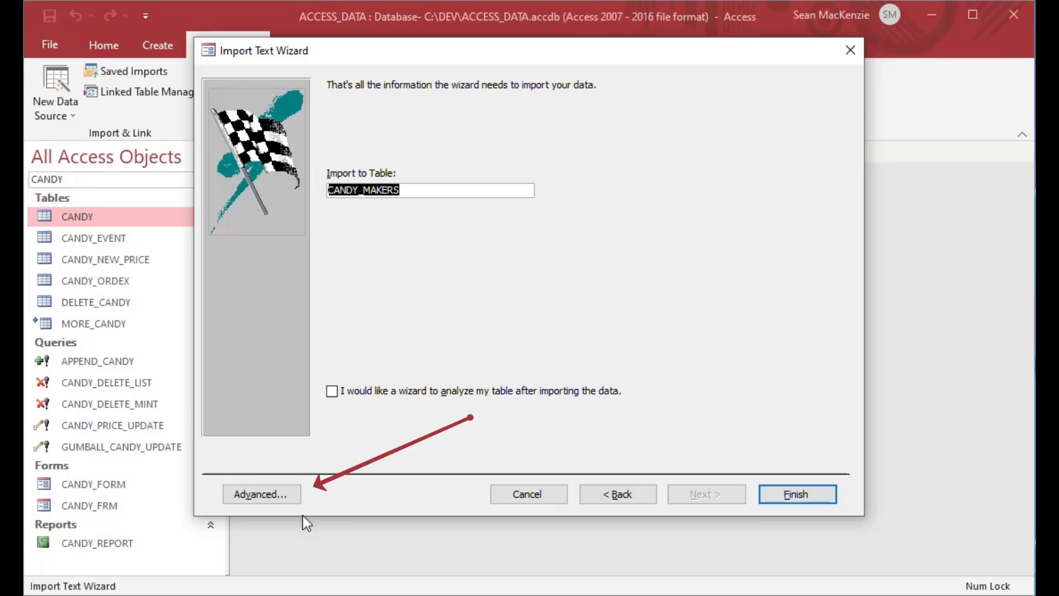
{"action": "left_click", "coordinate": [267, 499]}
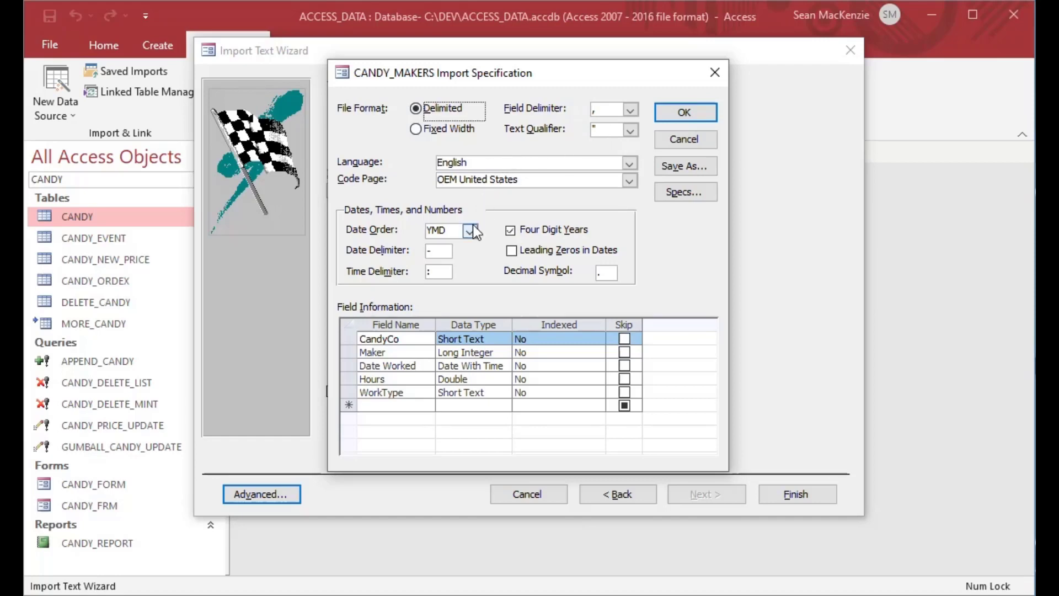
Step: Review the specification's date and field settings and begin saving it with Save As
{"action": "left_click", "coordinate": [510, 230]}
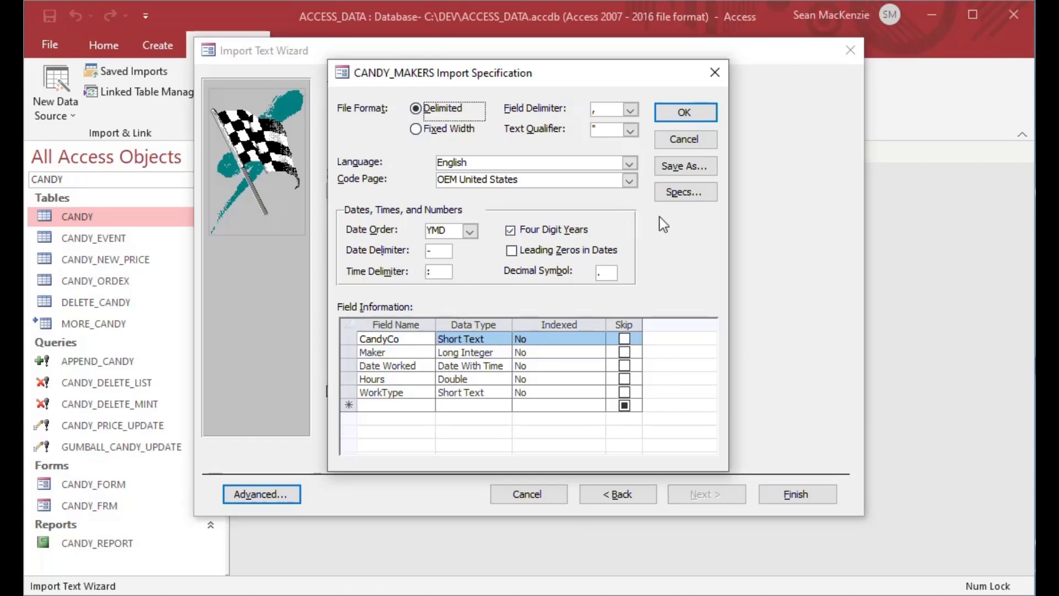
{"action": "left_click", "coordinate": [681, 172]}
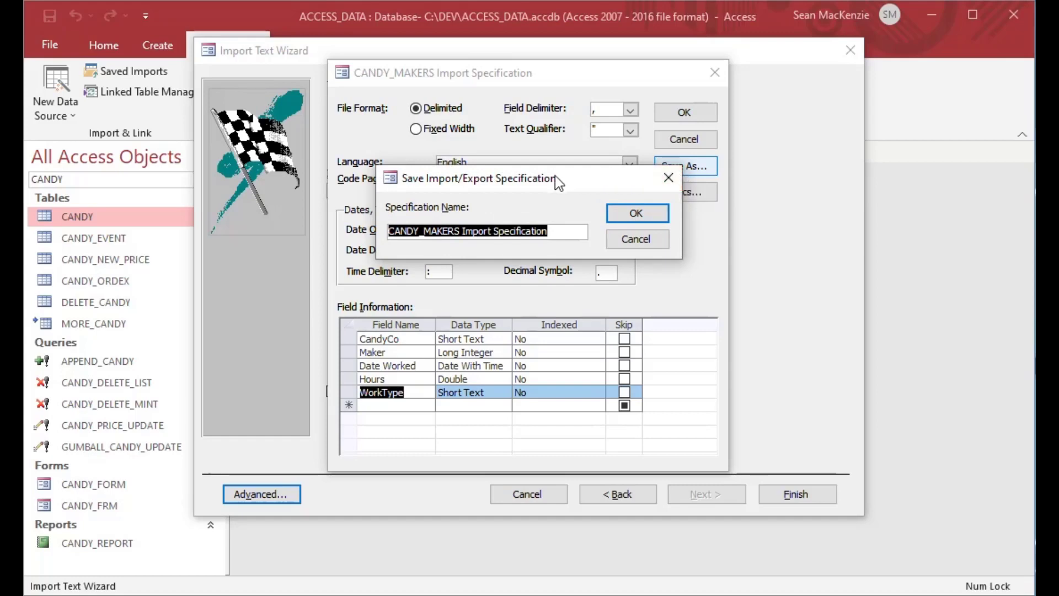
Step: Replace the default specification name with CM_Import_Spec and save it
{"action": "mouse_move", "coordinate": [555, 175]}
{"action": "left_mouse_down"}
{"action": "mouse_move", "coordinate": [590, 174]}
{"action": "mouse_move", "coordinate": [540, 180]}
{"action": "mouse_move", "coordinate": [547, 161]}
{"action": "mouse_move", "coordinate": [552, 169]}
{"action": "left_mouse_up"}
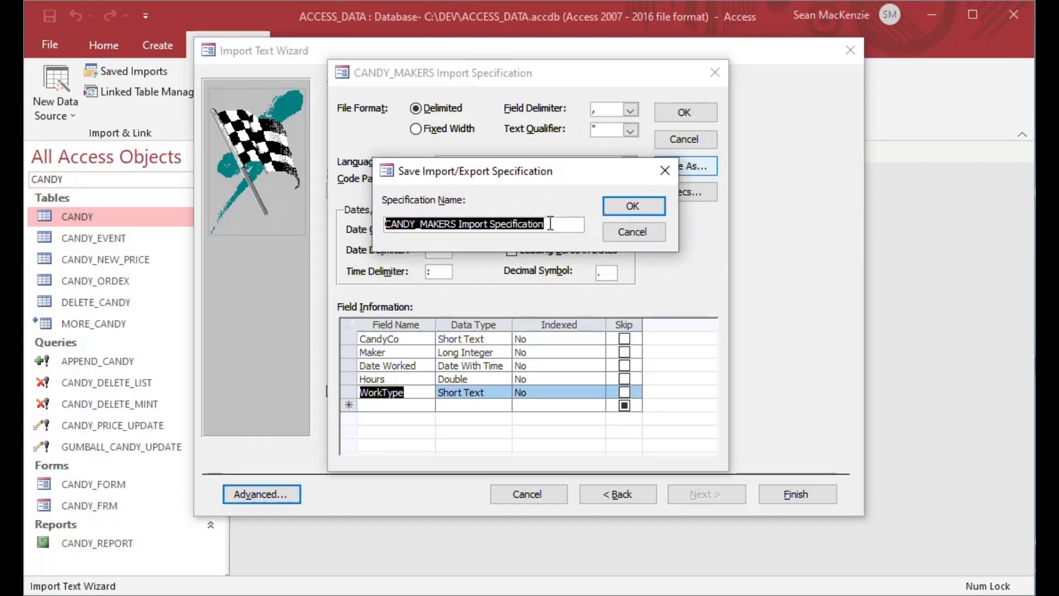
{"action": "left_click", "coordinate": [551, 224]}
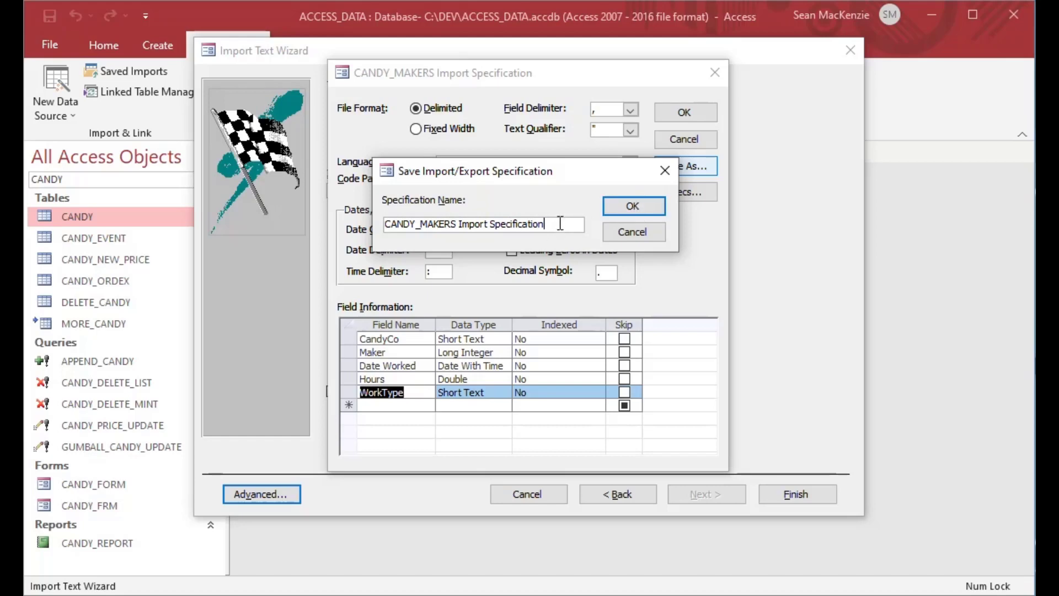
{"action": "left_click_drag", "start_coordinate": [560, 224], "coordinate": [310, 226]}
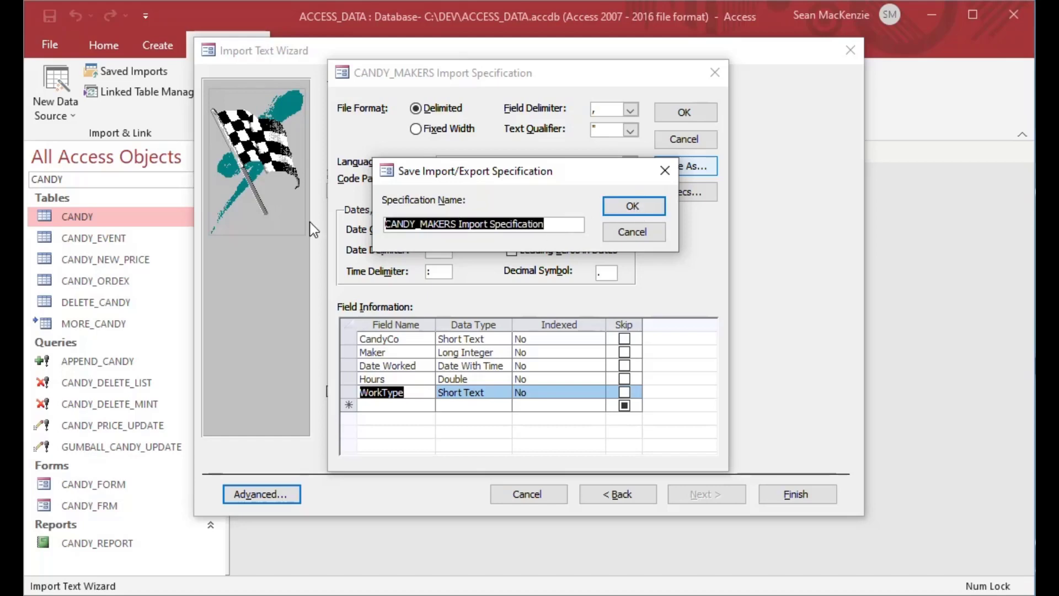
{"action": "type", "text": "CM"}
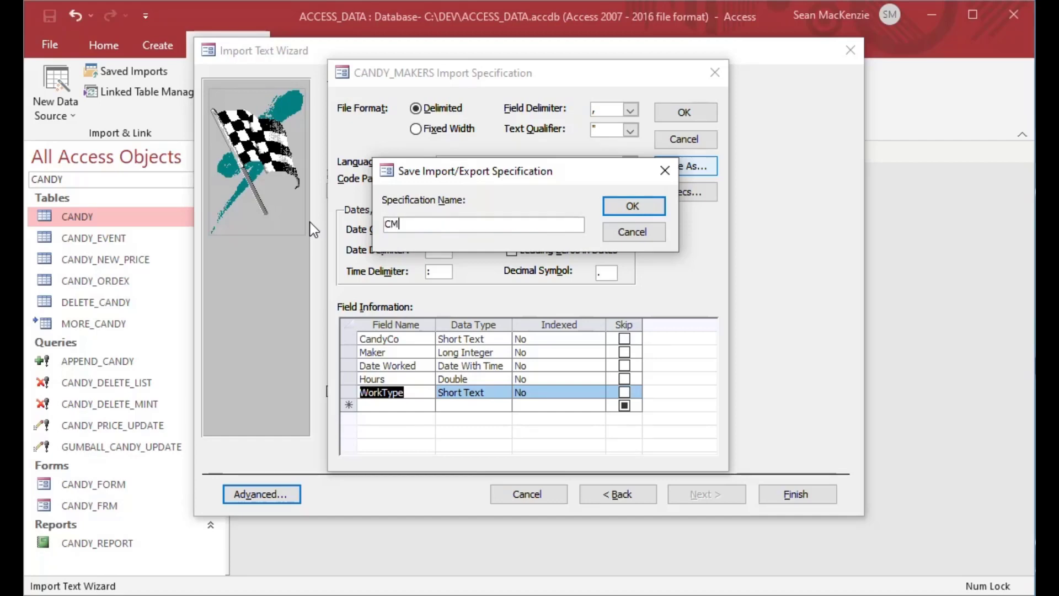
{"action": "type", "text": "_im"}
{"action": "key", "text": "BackSpace"}
{"action": "key", "text": "BackSpace"}
{"action": "type", "text": "Import_Spec"}
{"action": "left_click", "coordinate": [624, 206]}
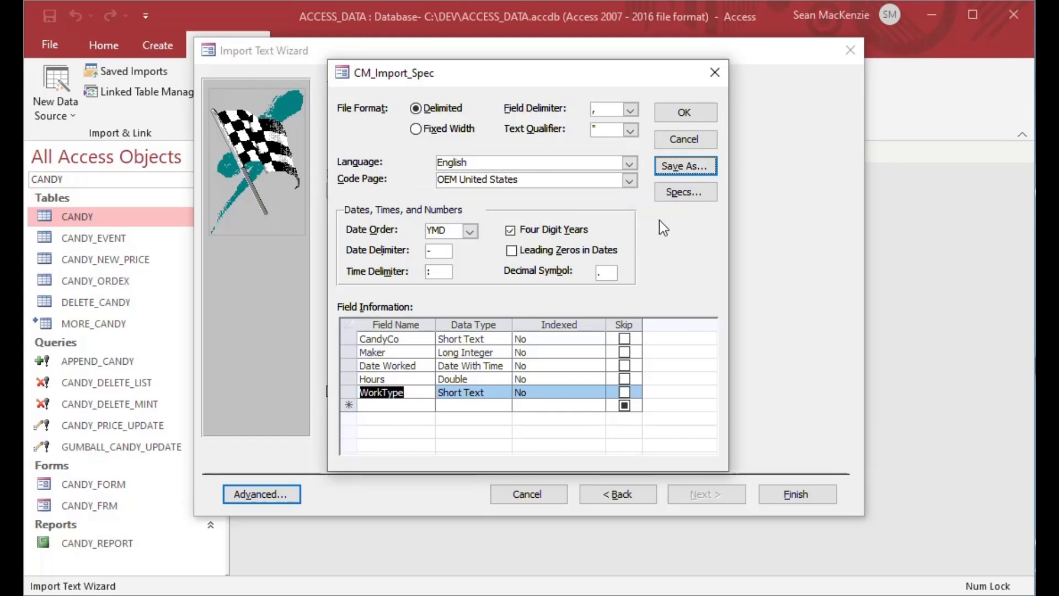
Step: Confirm CM_Import_Spec appears in the saved Specs list, then close the specification settings
{"action": "left_click", "coordinate": [688, 187]}
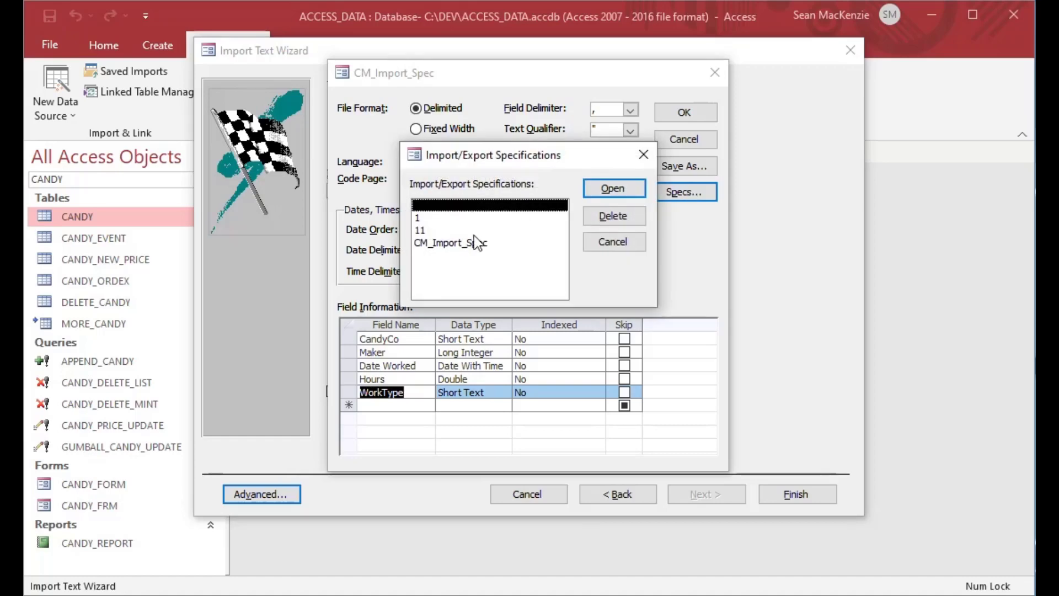
{"action": "left_click", "coordinate": [448, 246]}
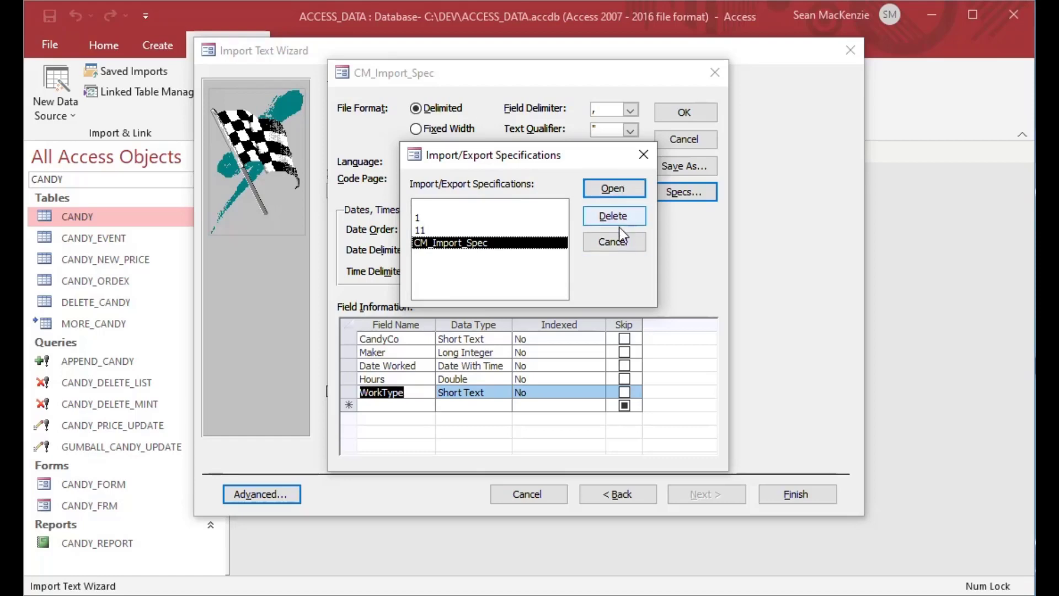
{"action": "left_click", "coordinate": [620, 245]}
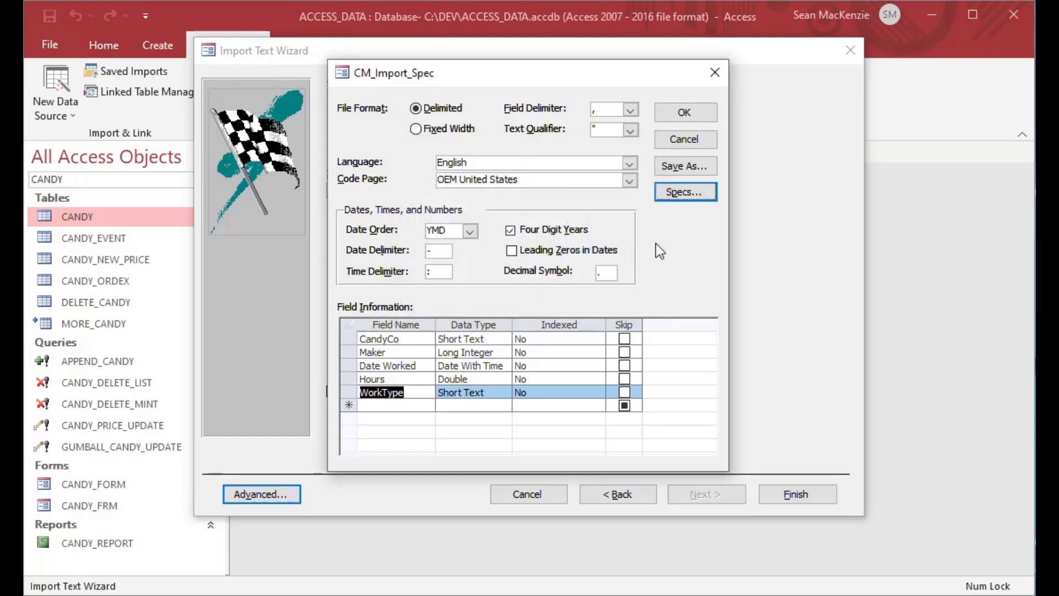
{"action": "left_click", "coordinate": [673, 113]}
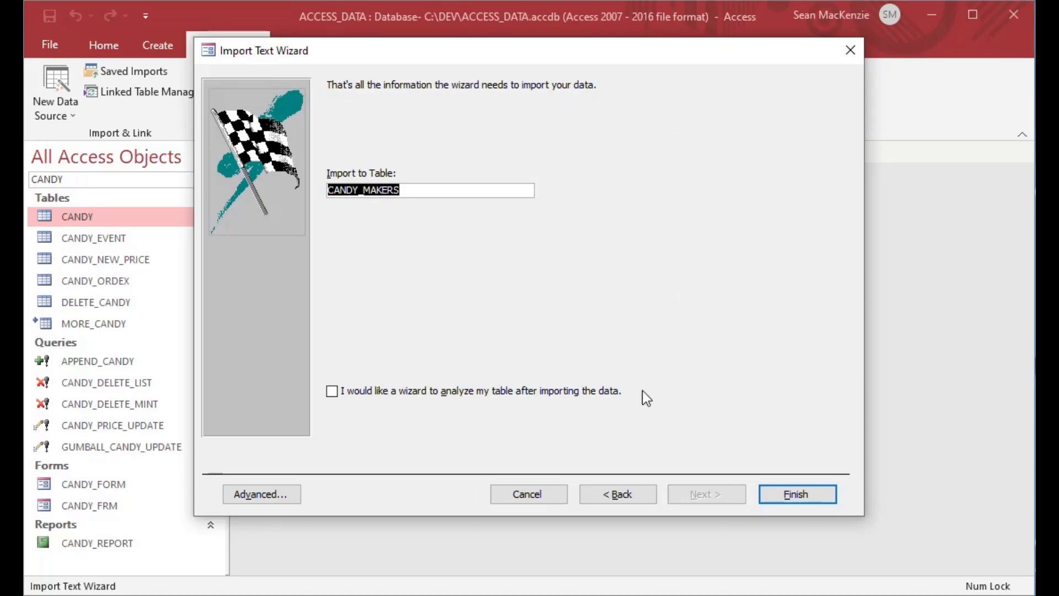
Step: Finish the import without saving steps, then open and close the 444-record CANDY_MAKERS table
{"action": "left_click", "coordinate": [802, 495]}
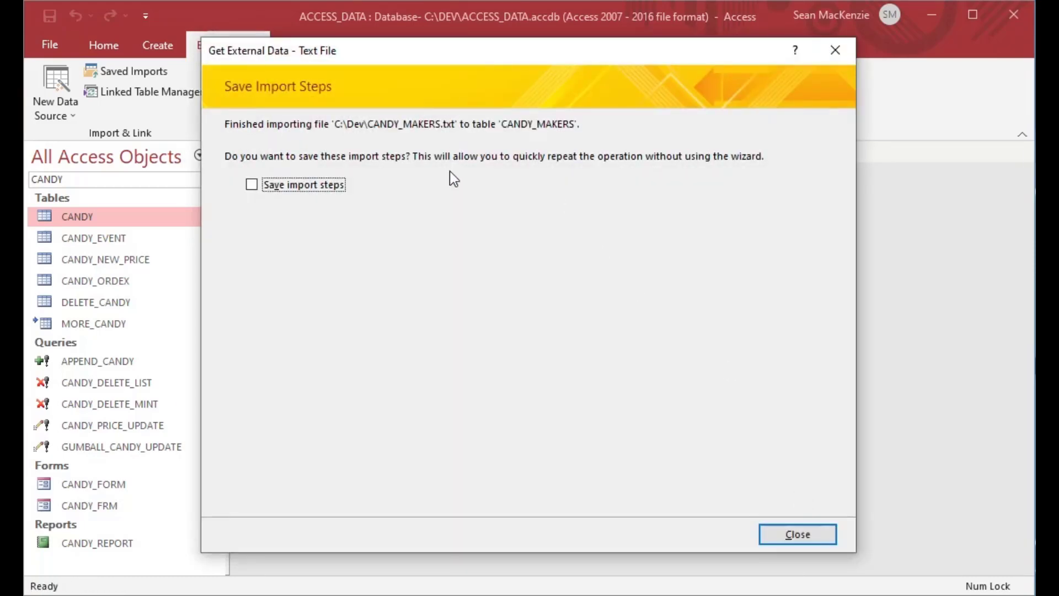
{"action": "left_click", "coordinate": [783, 534]}
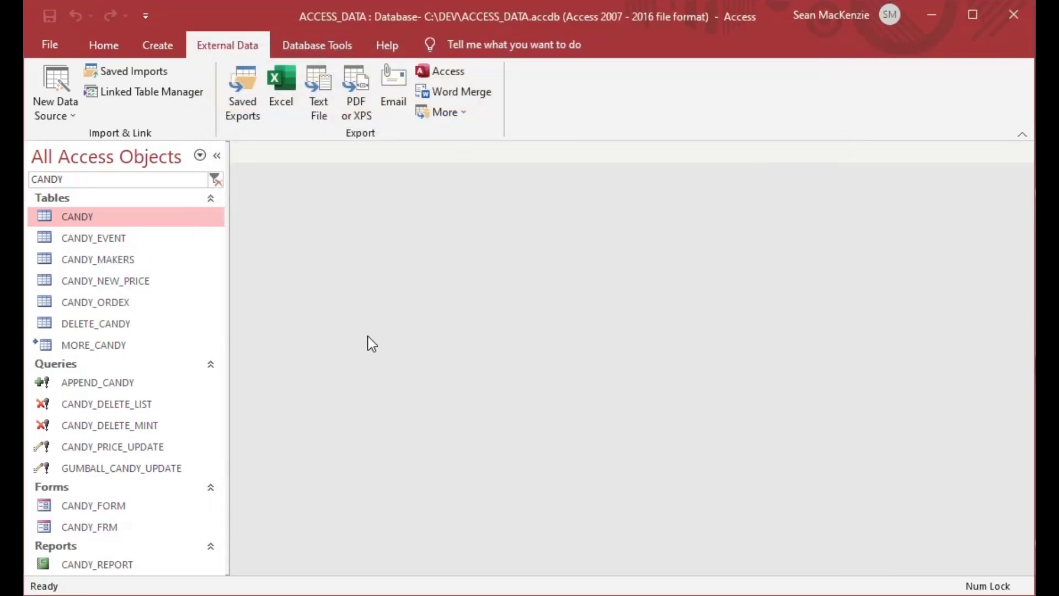
{"action": "left_click", "coordinate": [30, 259]}
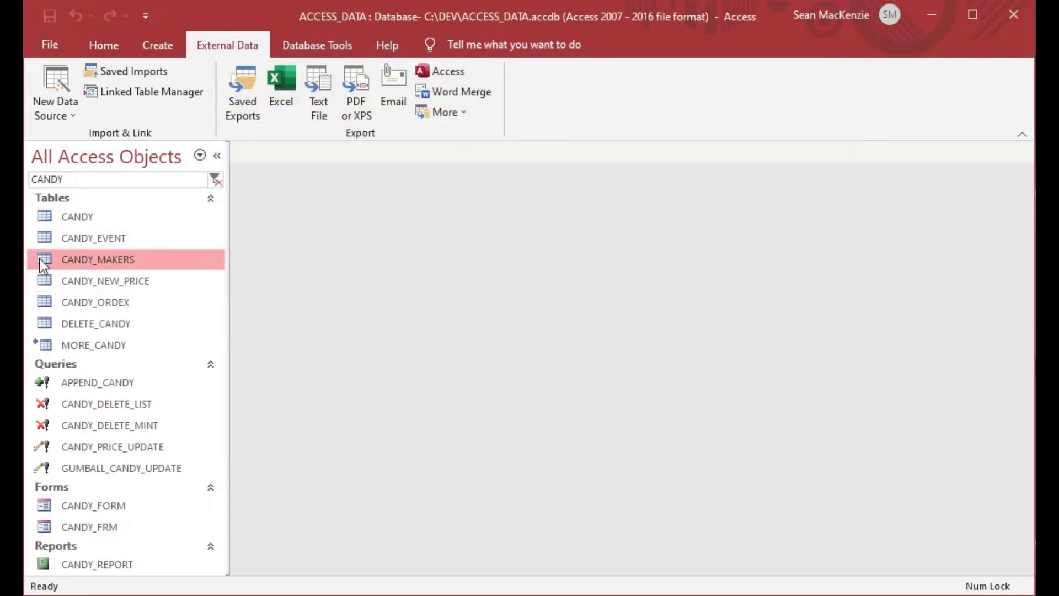
{"action": "double_click", "coordinate": [51, 259]}
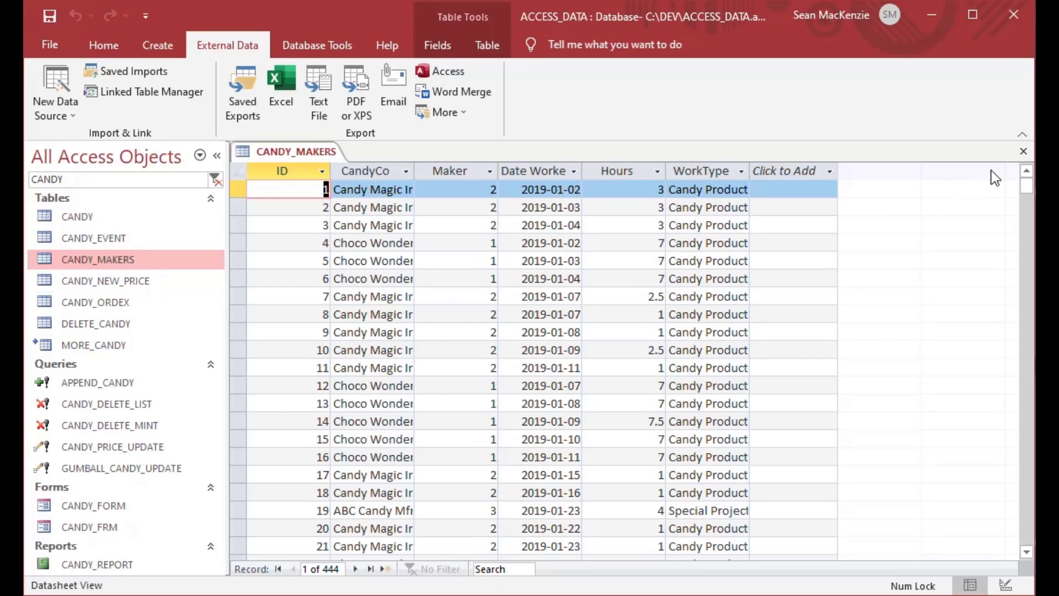
{"action": "left_click", "coordinate": [1024, 153]}
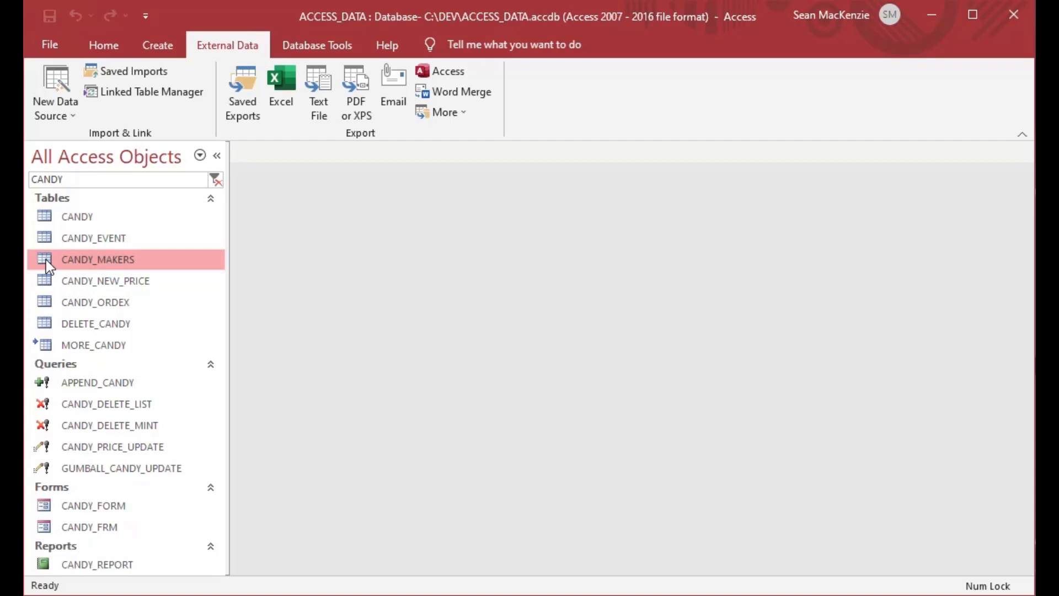
Step: Delete the CANDY_MAKERS table and start a text-file import of C:\Dev\CANDY_MAKERS.txt
{"action": "key", "text": "Delete"}
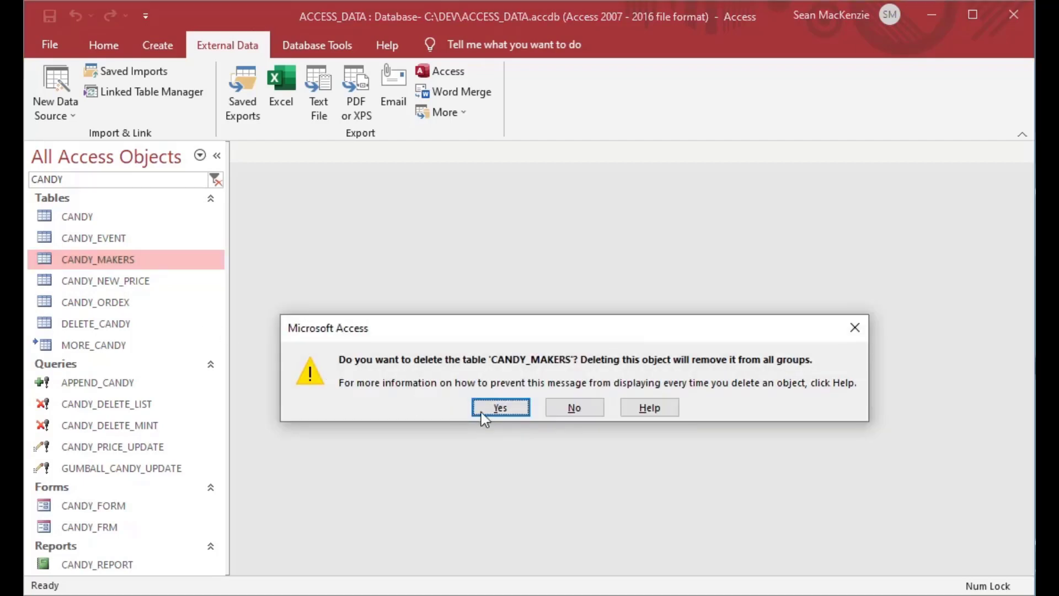
{"action": "left_click", "coordinate": [506, 408]}
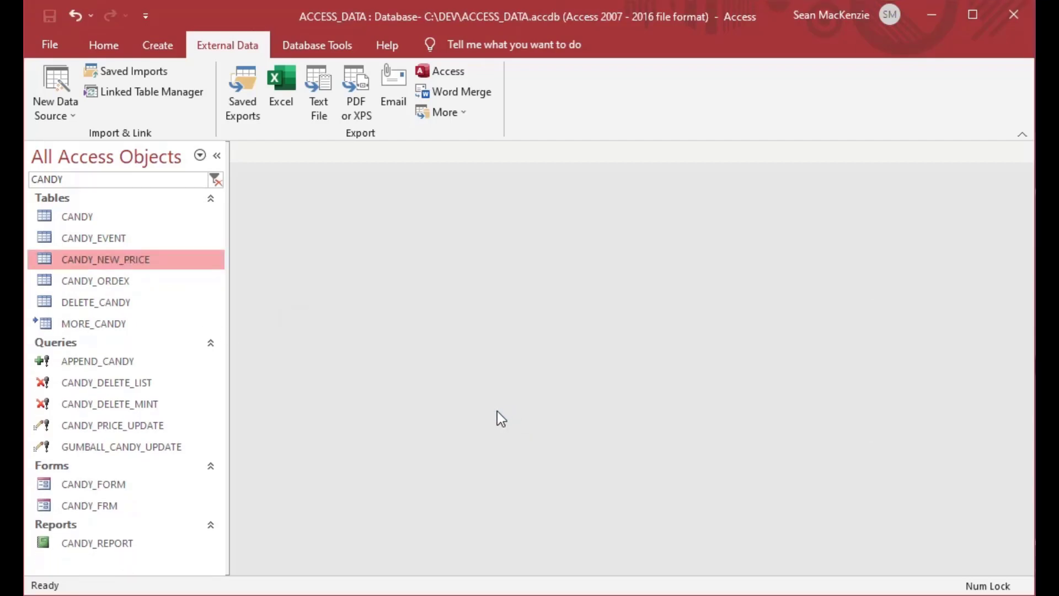
{"action": "left_click", "coordinate": [50, 81]}
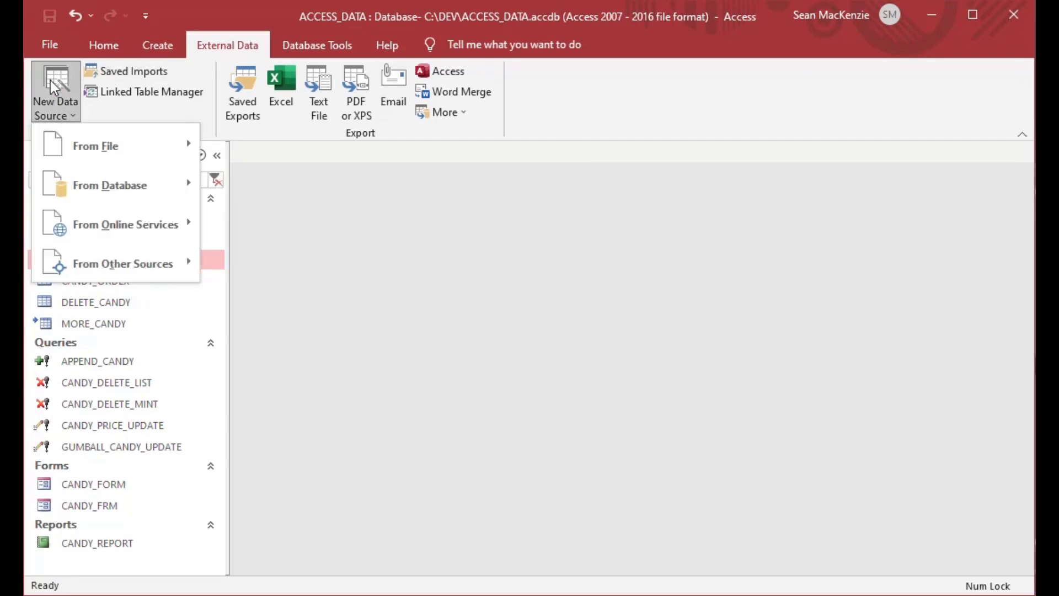
{"action": "mouse_move", "coordinate": [49, 149]}
{"action": "left_click", "coordinate": [279, 270]}
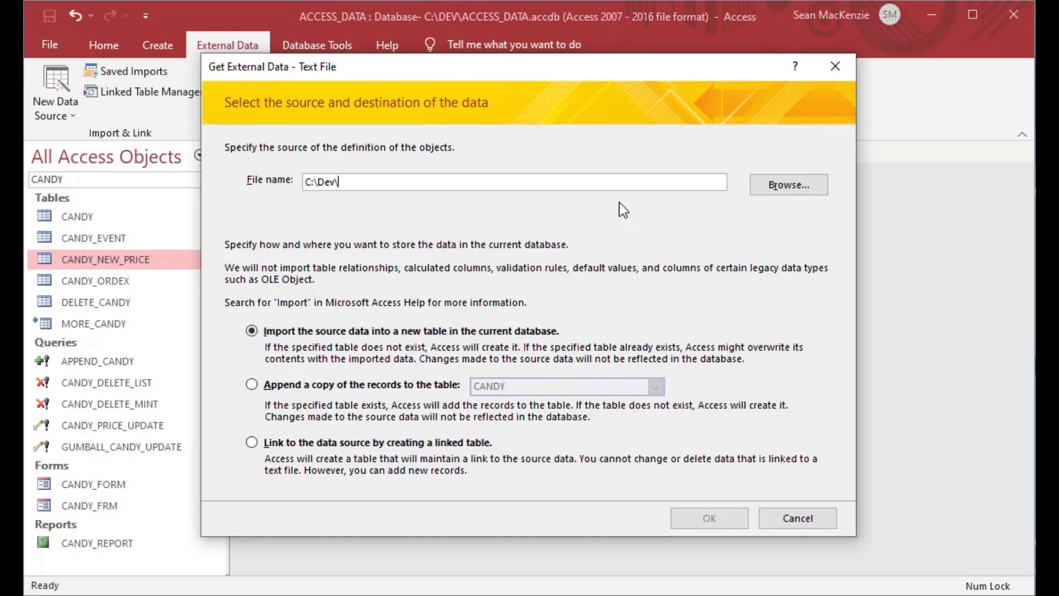
{"action": "key", "text": "Caps_Lock"}
{"action": "type", "text": "C"}
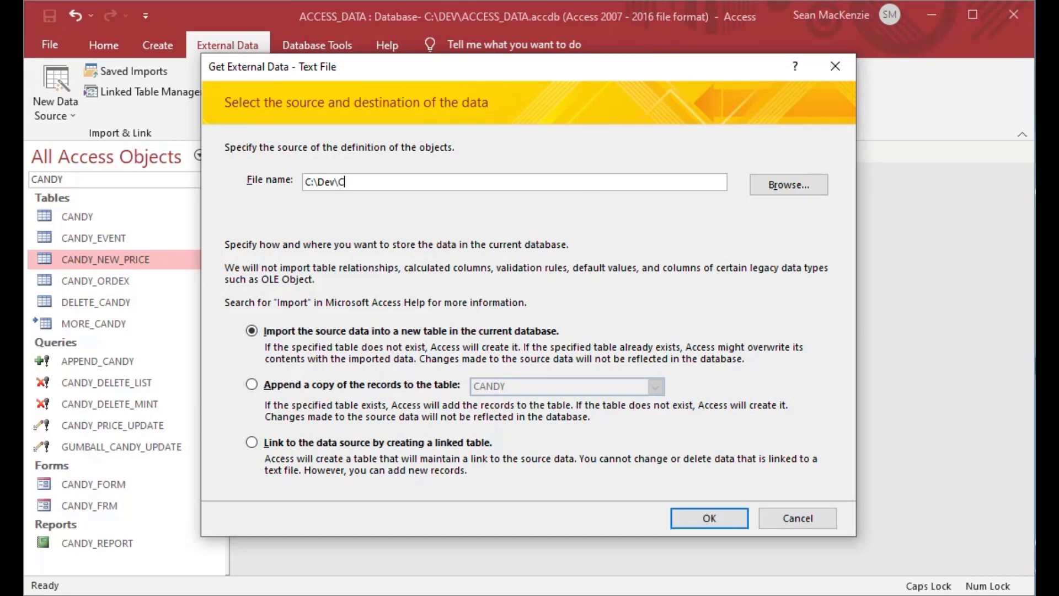
{"action": "type", "text": "ANDY_MAKERS."}
{"action": "key", "text": "Caps_Lock"}
{"action": "type", "text": "txt"}
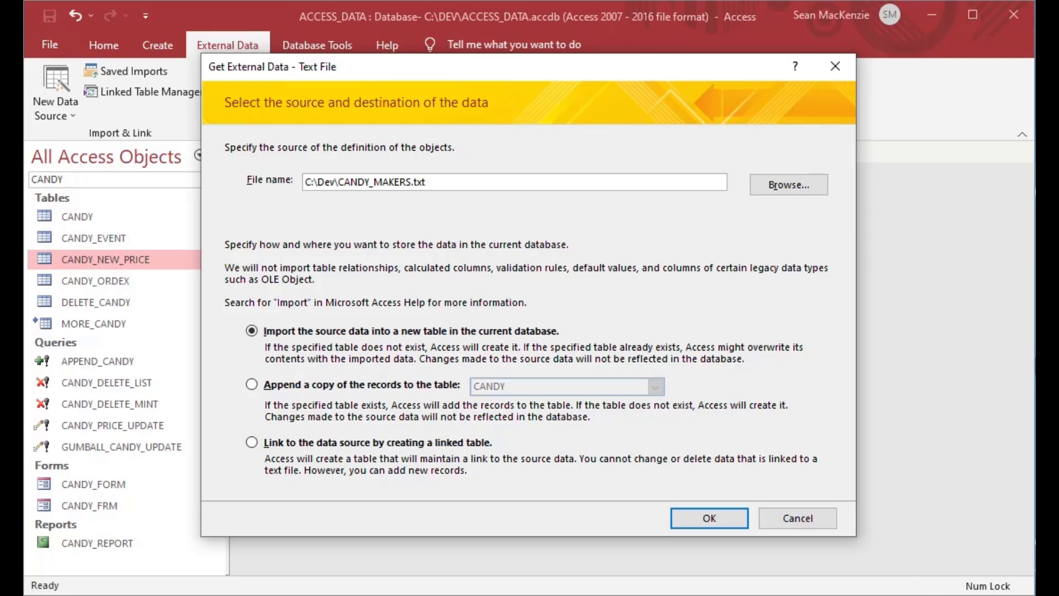
{"action": "key", "text": "Return"}
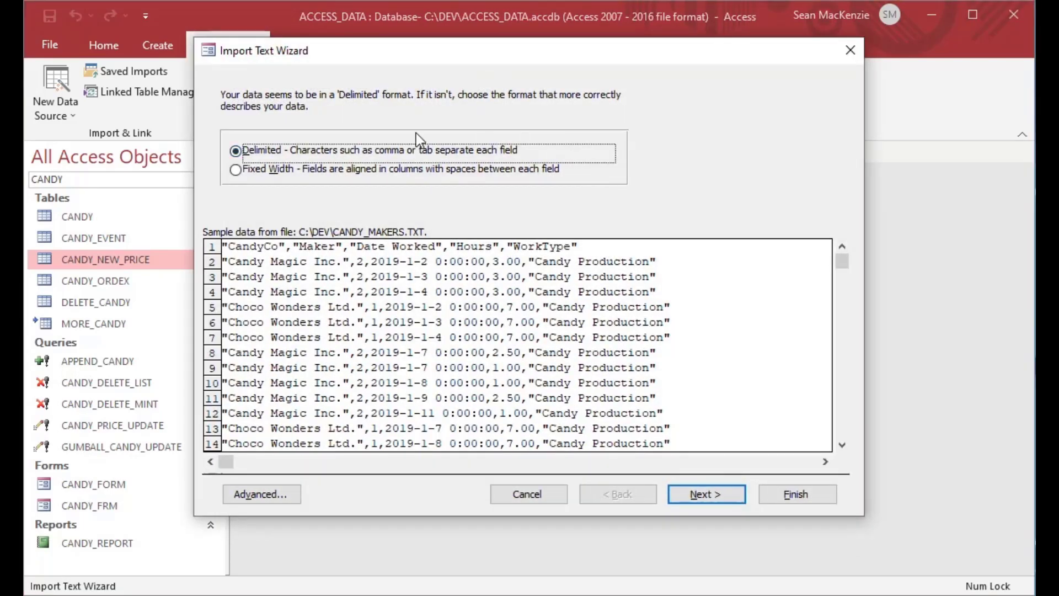
Step: Load the saved CM_Import_Spec field layout and finish the import without saving import steps
{"action": "left_click", "coordinate": [262, 495]}
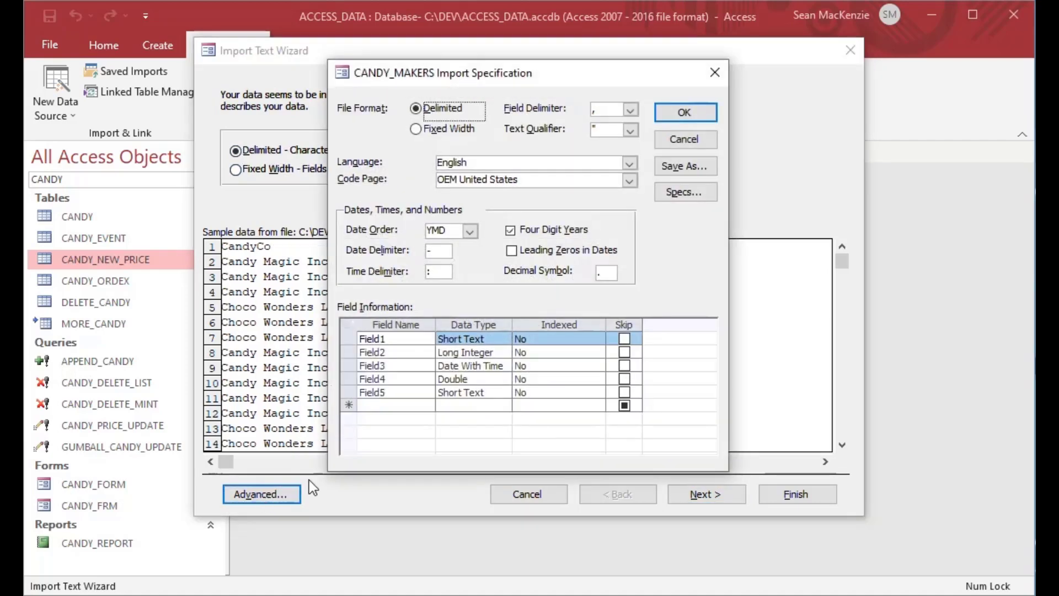
{"action": "left_click", "coordinate": [679, 191]}
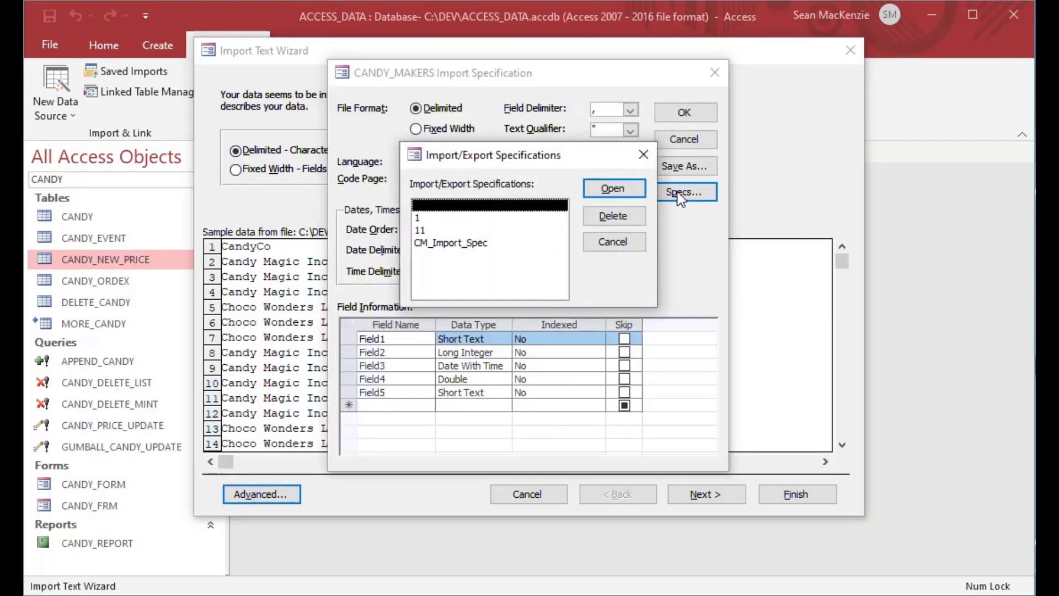
{"action": "left_click", "coordinate": [422, 243]}
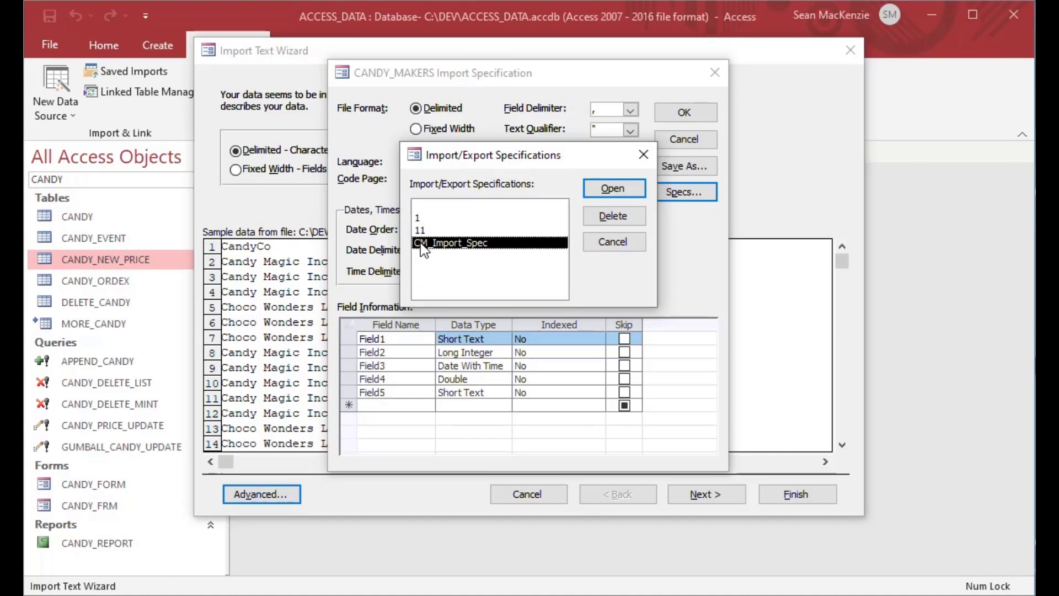
{"action": "left_click", "coordinate": [611, 187]}
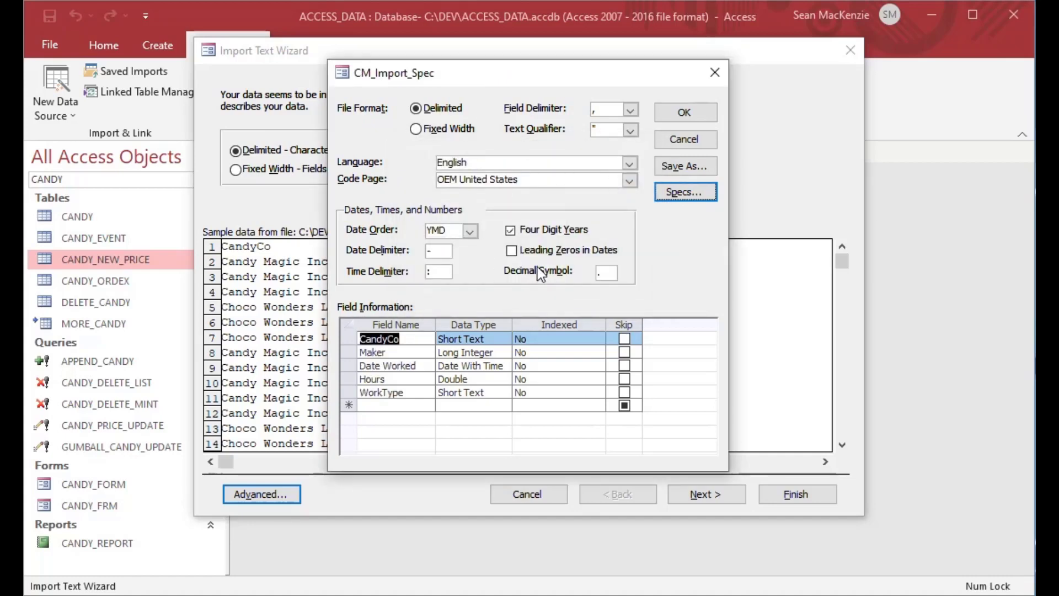
{"action": "left_click", "coordinate": [677, 115]}
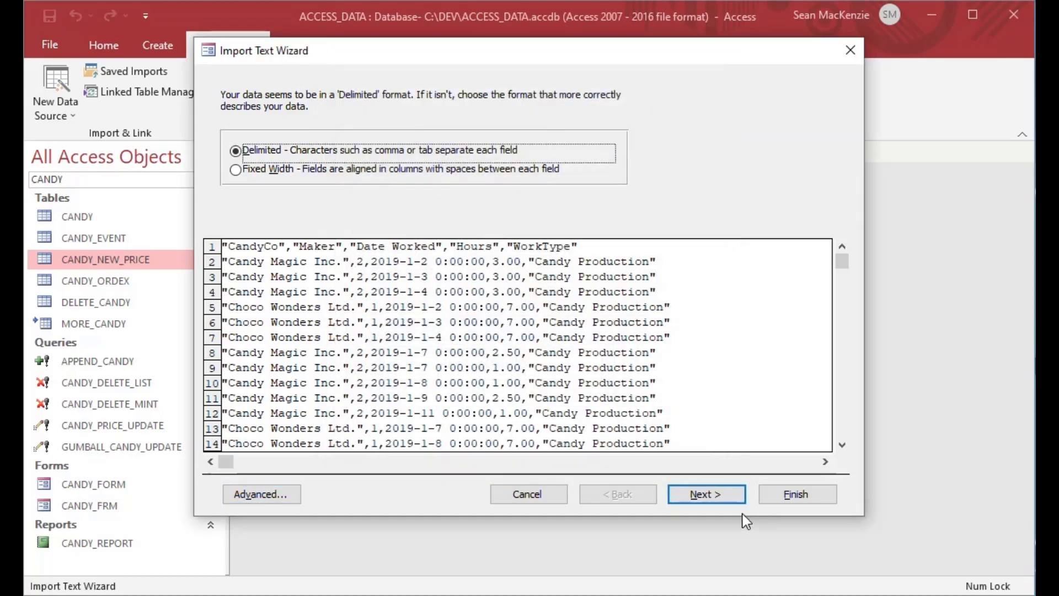
{"action": "left_click", "coordinate": [829, 495]}
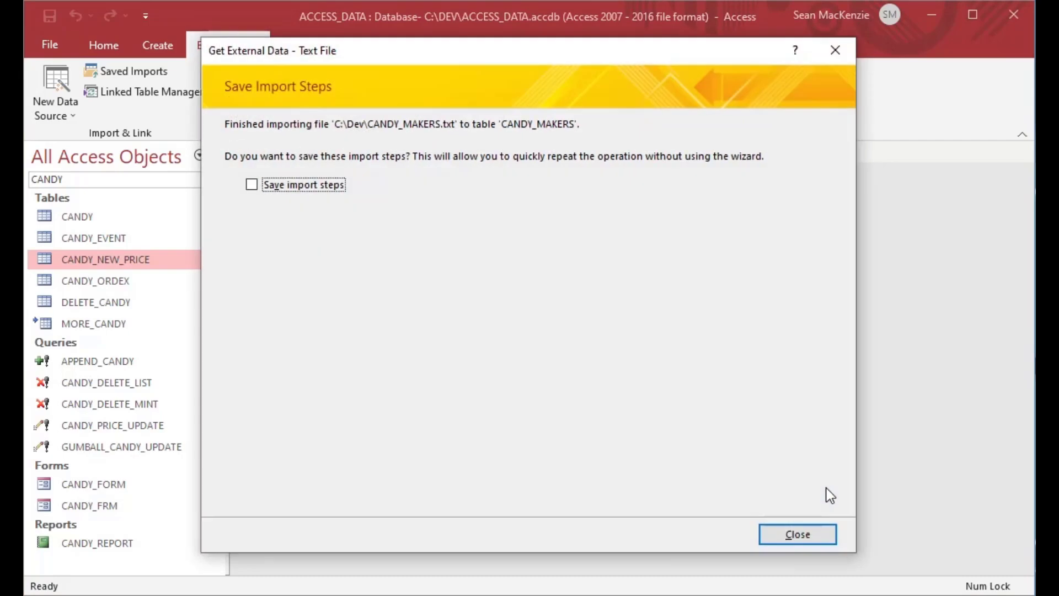
{"action": "left_click", "coordinate": [803, 529]}
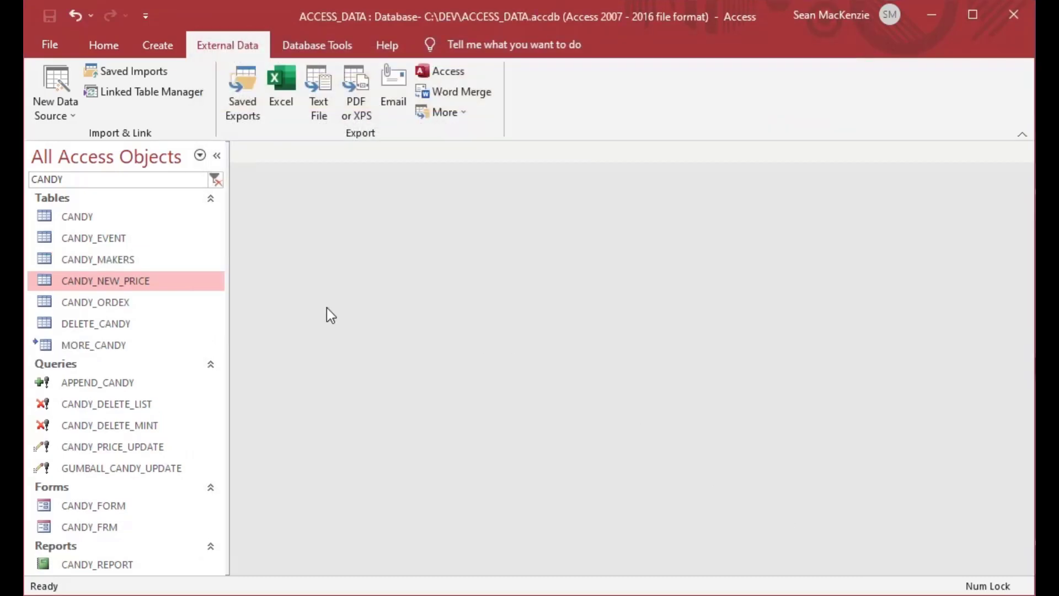
{"action": "left_click", "coordinate": [45, 259]}
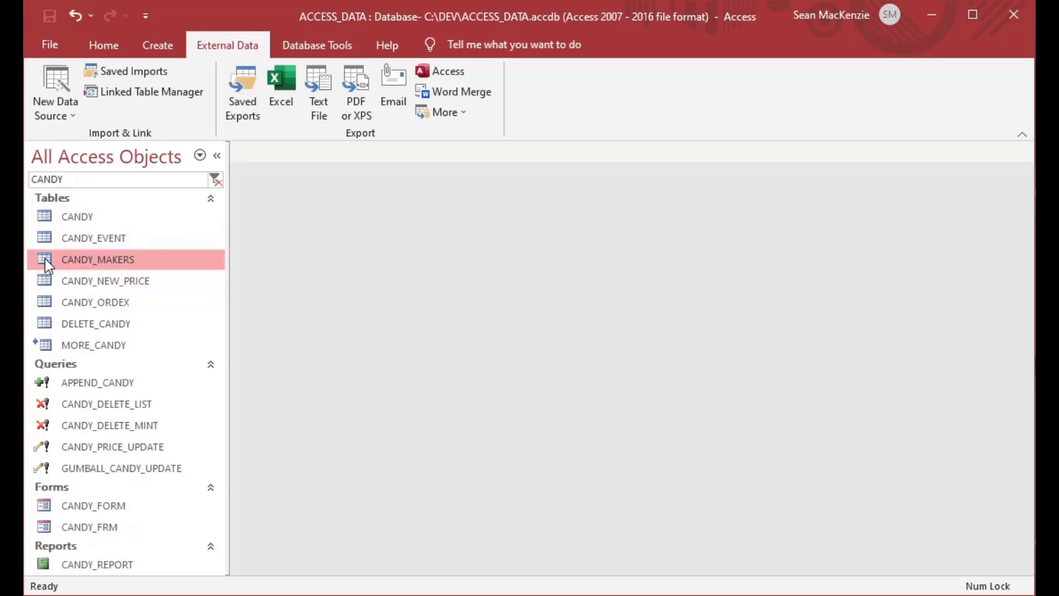
{"action": "double_click", "coordinate": [53, 259]}
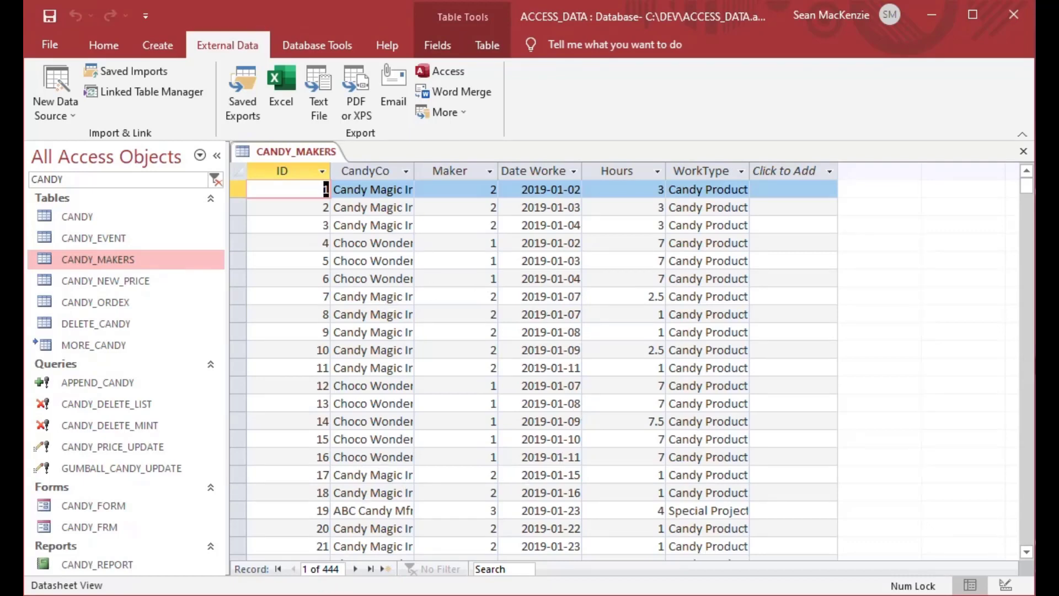
{"action": "key", "text": "ctrl+w"}
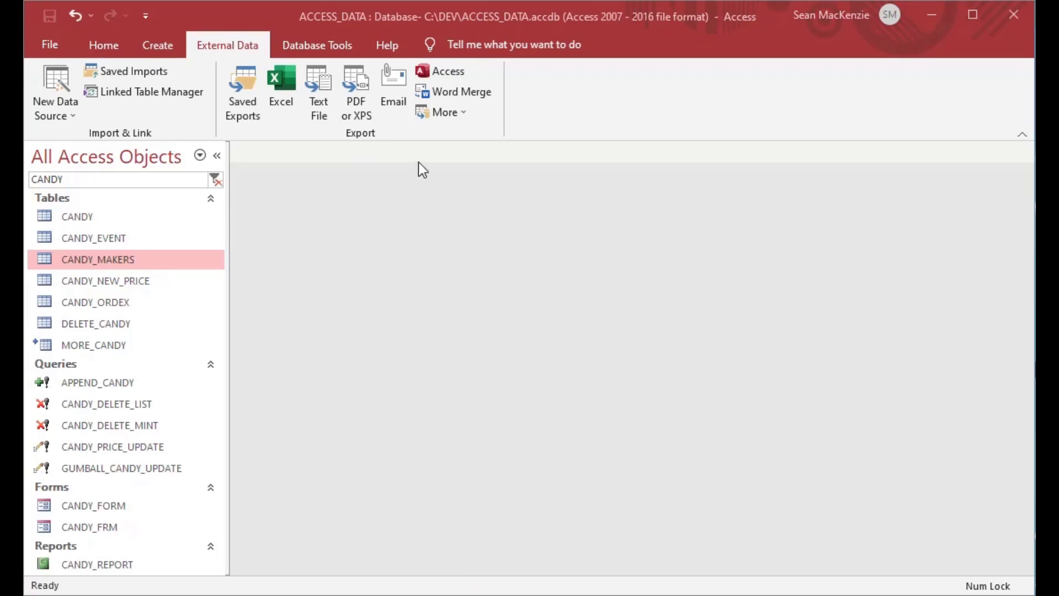
Step: Create a new VBA module containing Sub ImportCsv() with the comment 'Import a CSV
{"action": "left_click", "coordinate": [104, 50]}
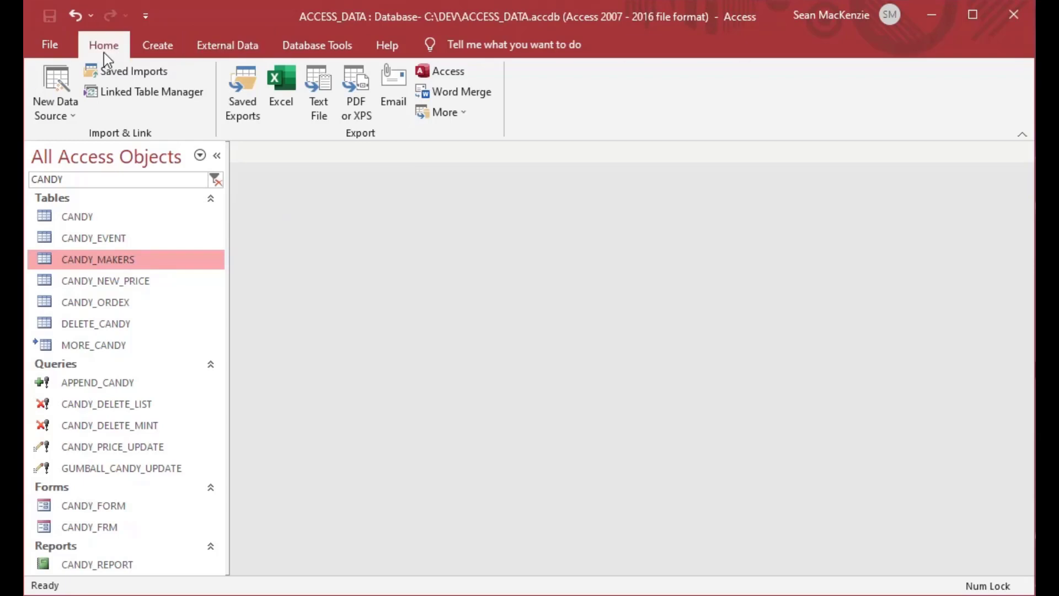
{"action": "left_click", "coordinate": [146, 48]}
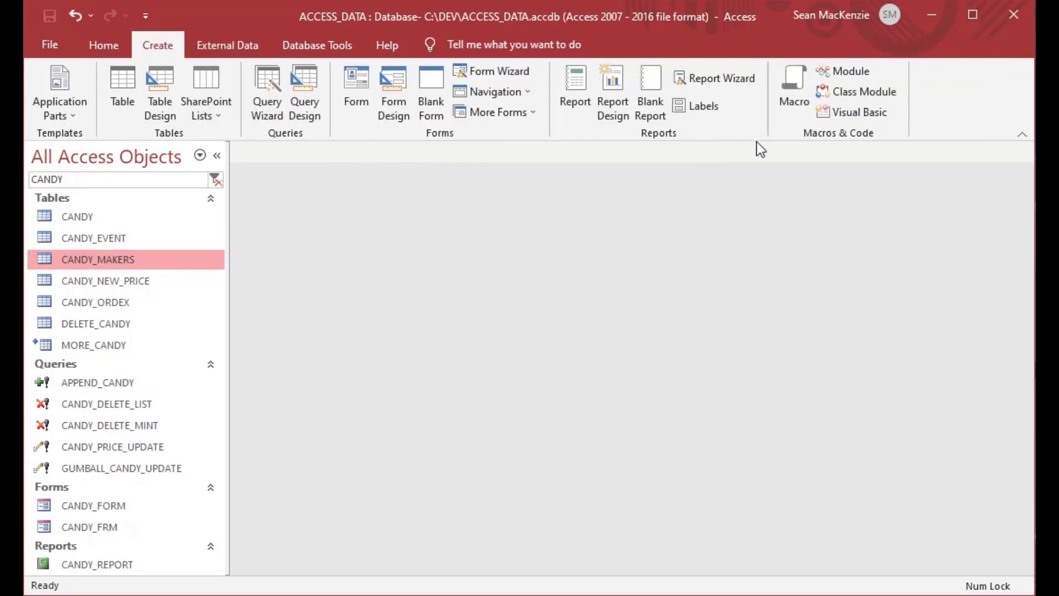
{"action": "left_click", "coordinate": [842, 70]}
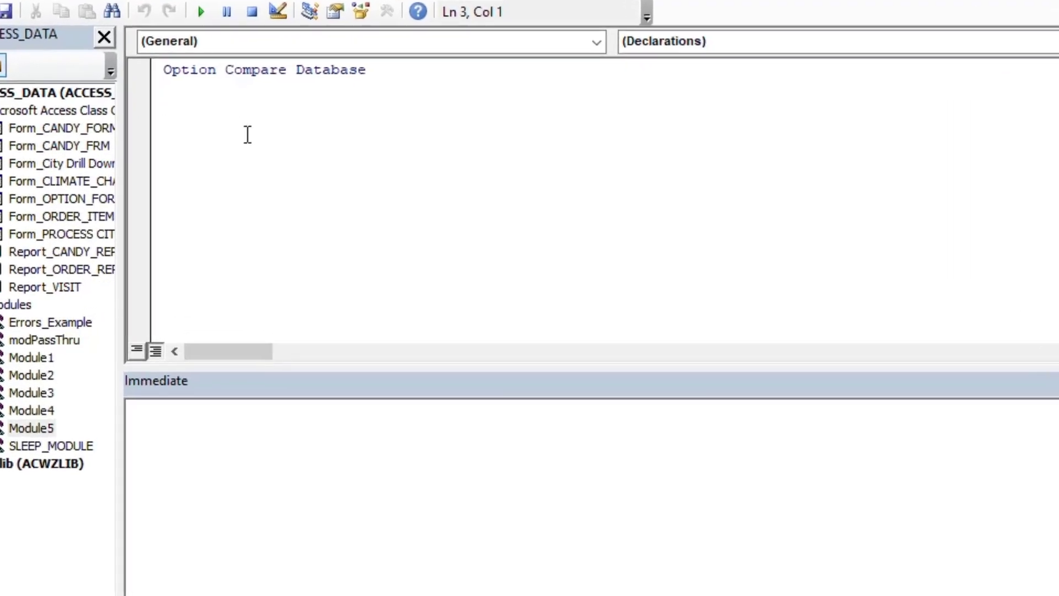
{"action": "type", "text": "Sub Import"}
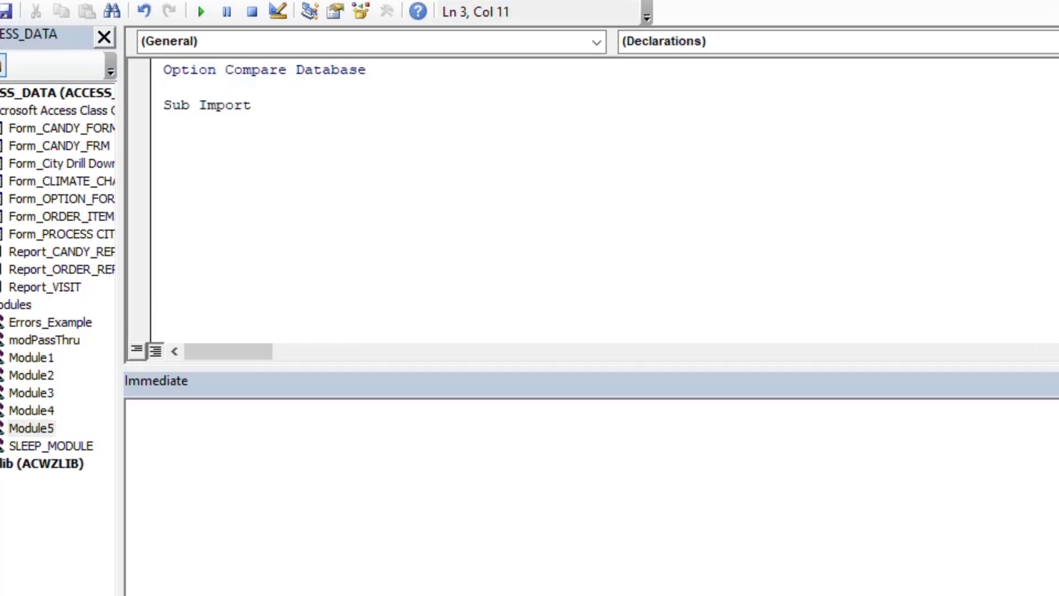
{"action": "type", "text": "Csv()"}
{"action": "key", "text": "Return"}
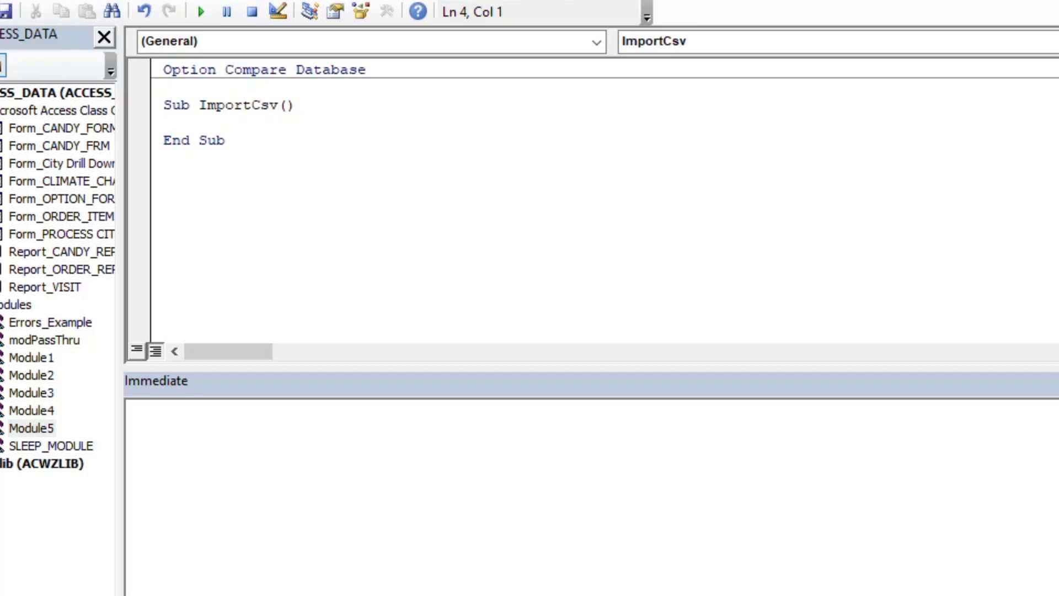
{"action": "type", "text": "'Import a CSV"}
{"action": "key", "text": "Return"}
{"action": "key", "text": "Return"}
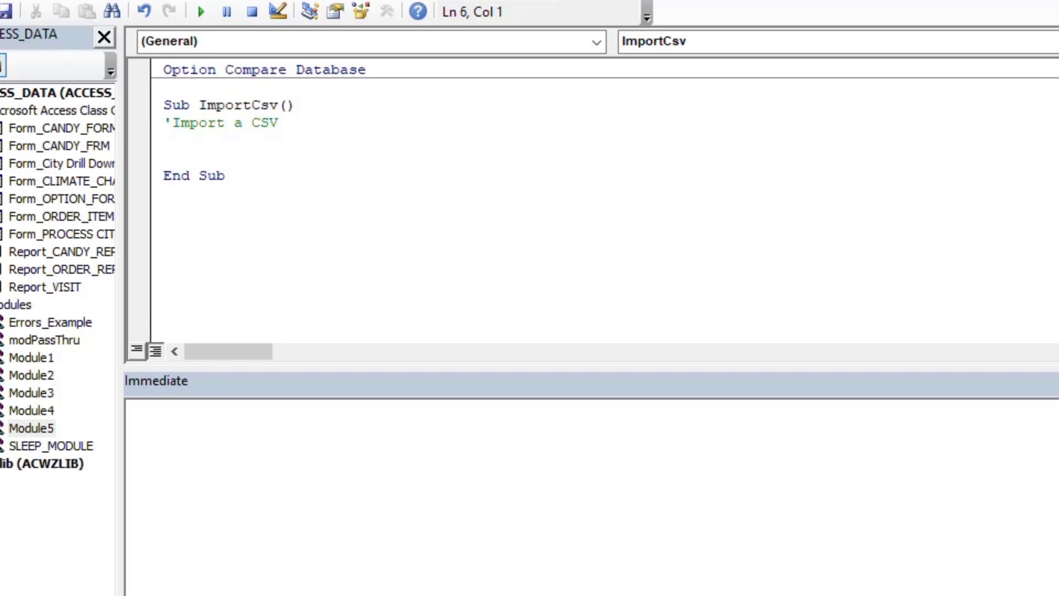
Step: Begin an indented DoCmd.TransferText call with acImportDelim as the first argument
{"action": "key", "text": "Tab"}
{"action": "type", "text": "DoCmd."}
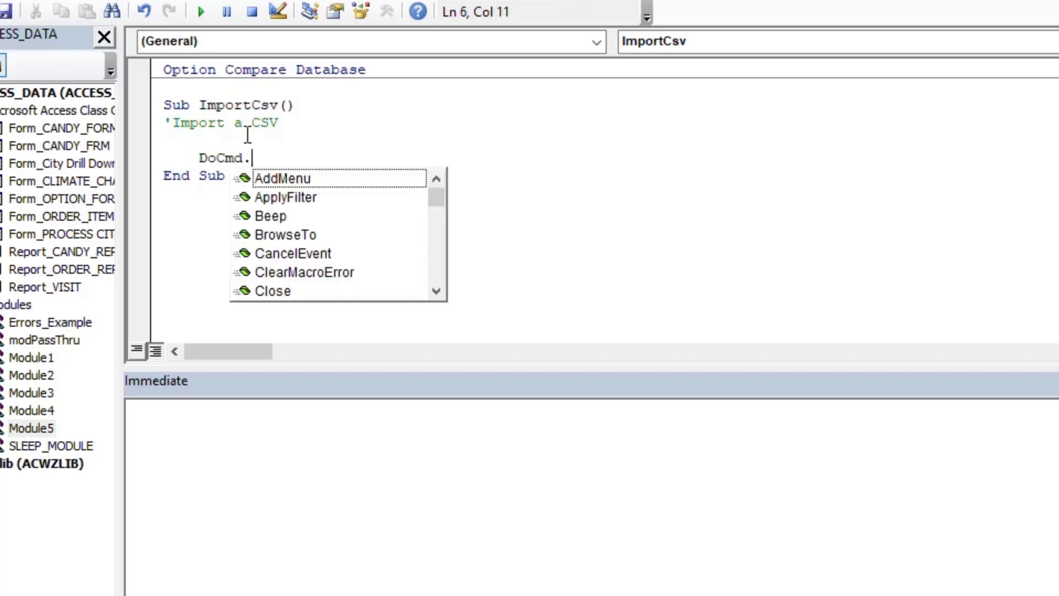
{"action": "type", "text": "Transferte"}
{"action": "key", "text": "Tab"}
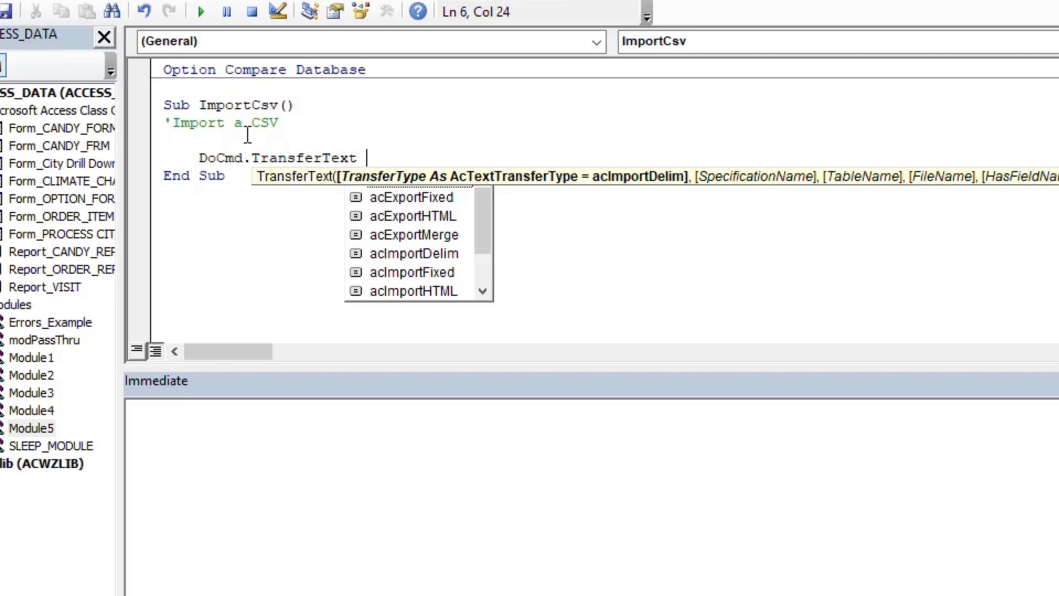
{"action": "type", "text": "acimpo"}
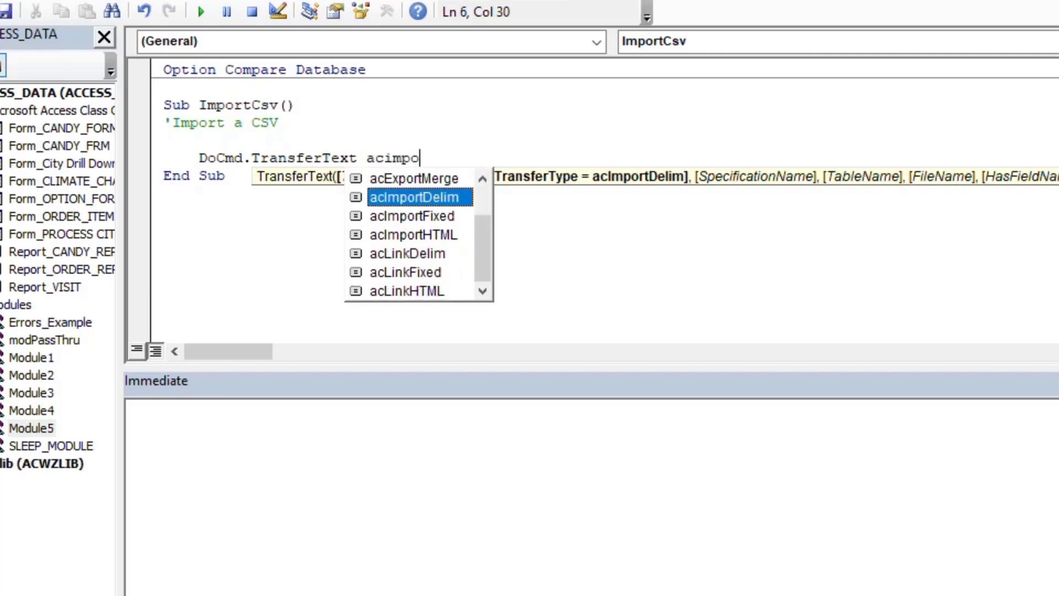
{"action": "key", "text": "Tab"}
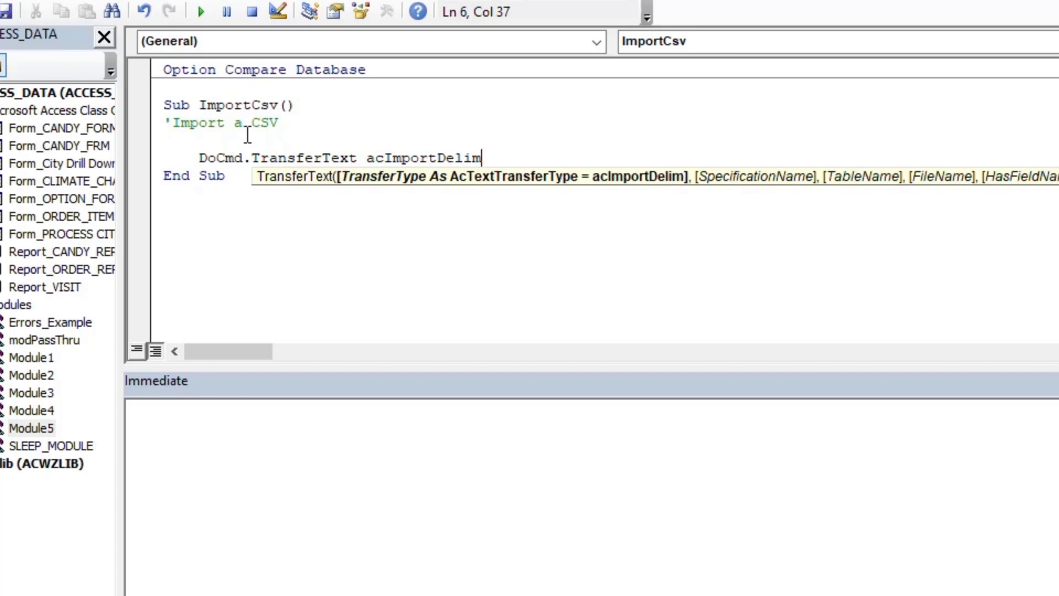
{"action": "type", "text": ","}
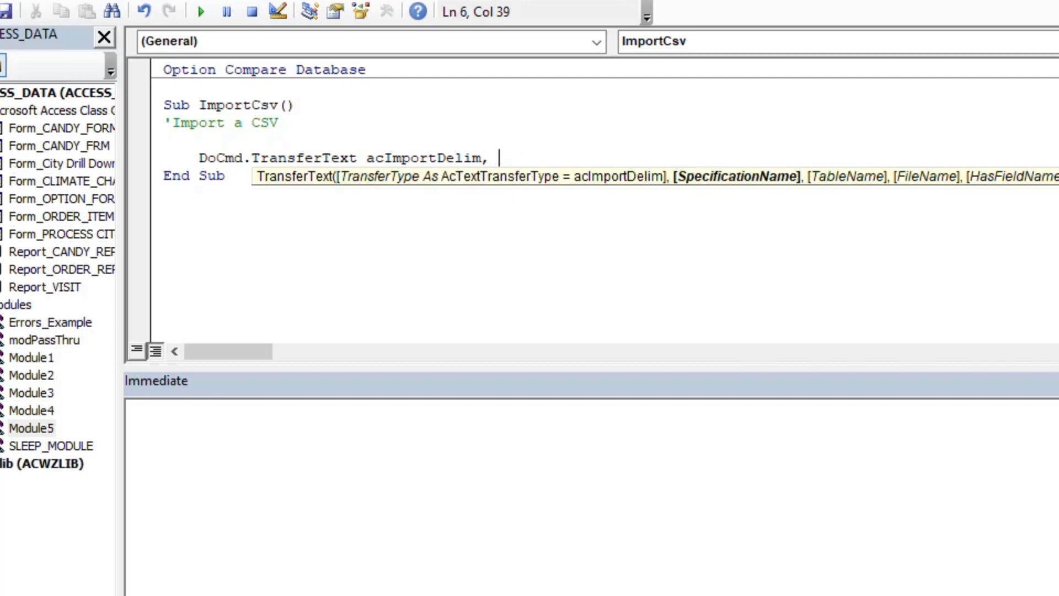
Step: Add TransferText arguments "CM_Import_Spec", "MyCandyMakers", "C:\Dev\CANDY_MAKERS.txt" and True
{"action": "type", "text": "\"CM_Import"}
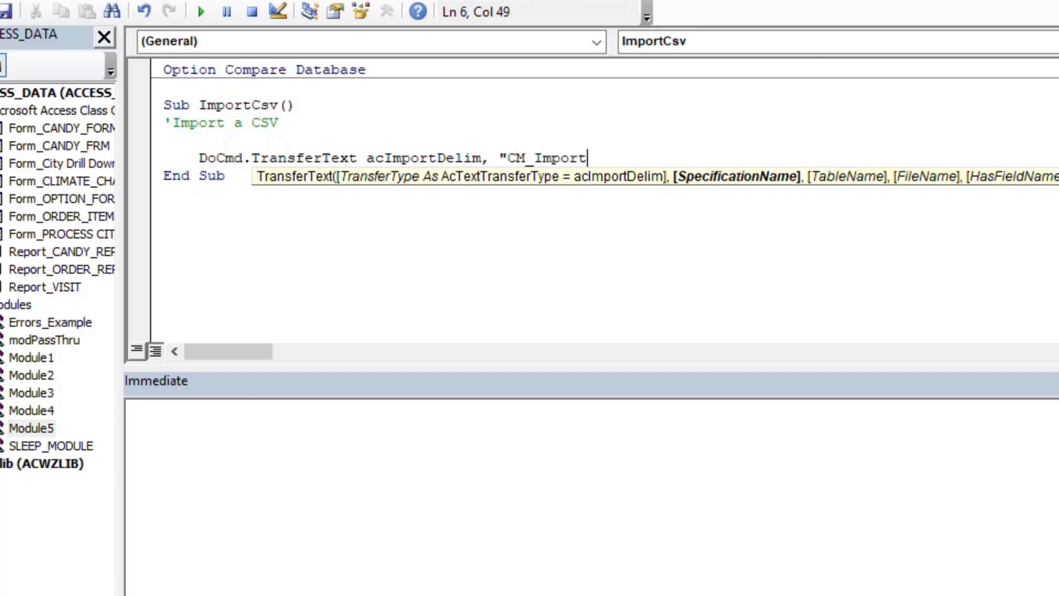
{"action": "type", "text": "_Spec\""}
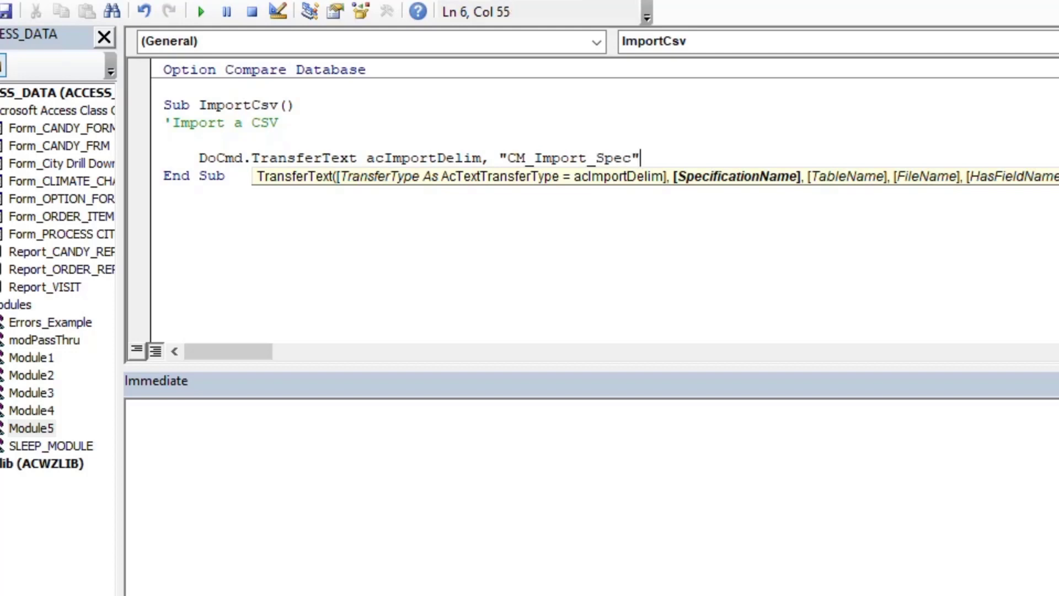
{"action": "type", "text": ", "}
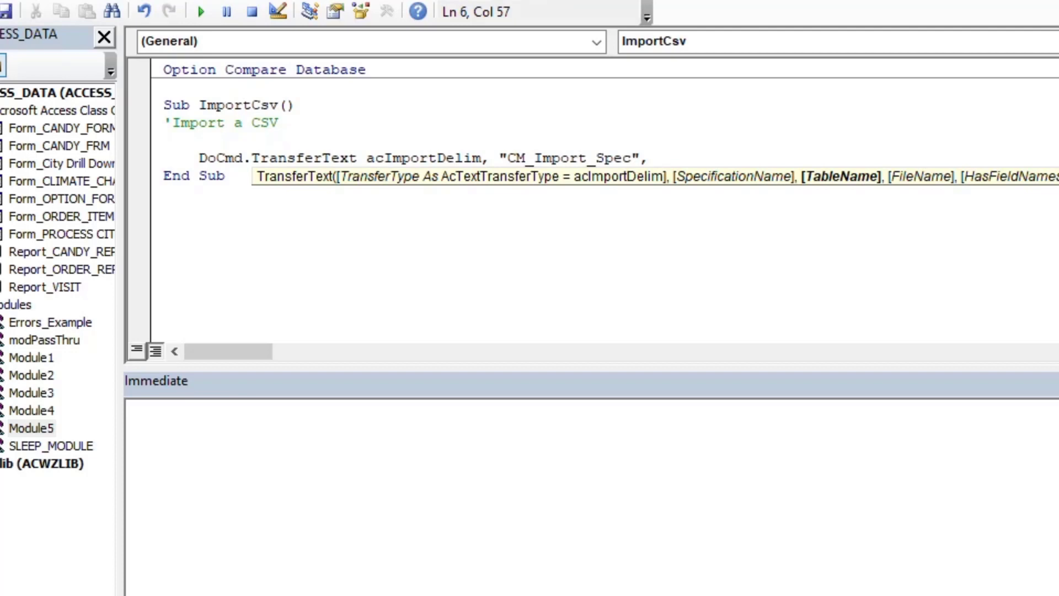
{"action": "type", "text": "\"MyCandyMakers\""}
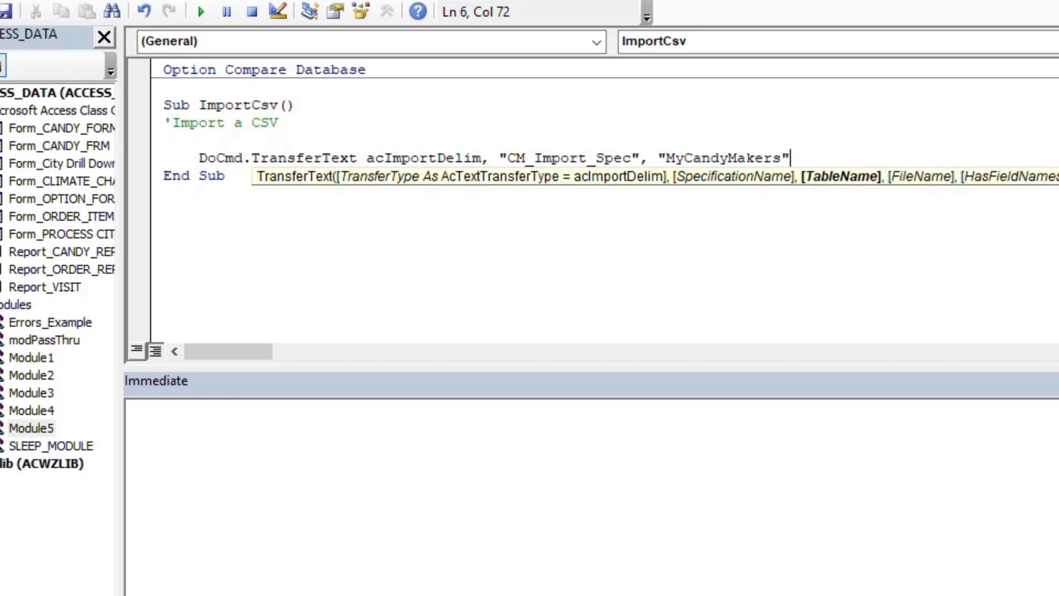
{"action": "type", "text": ", "}
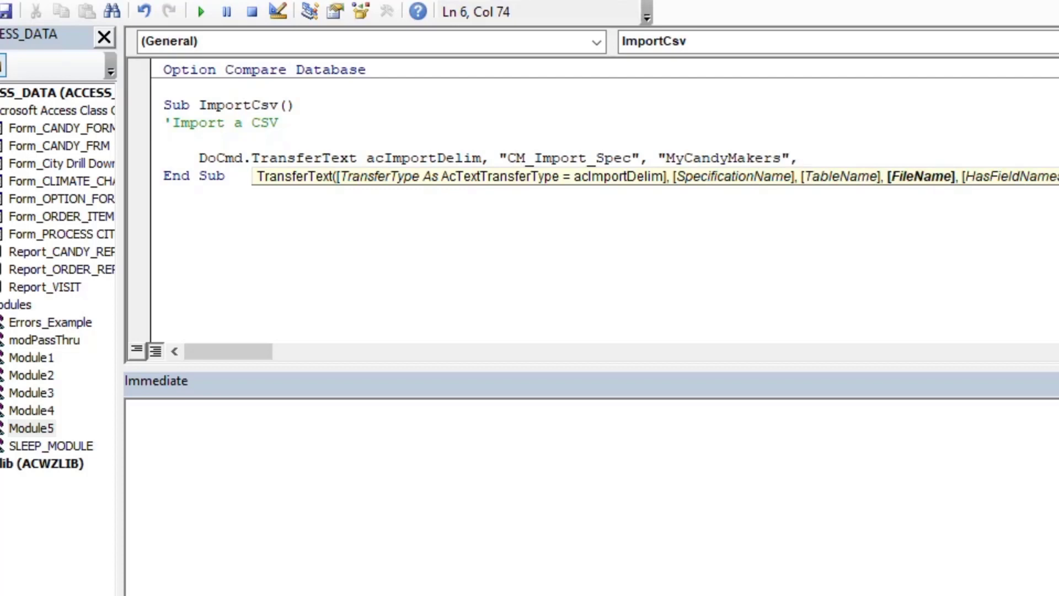
{"action": "type", "text": "\"C:\\Dev"}
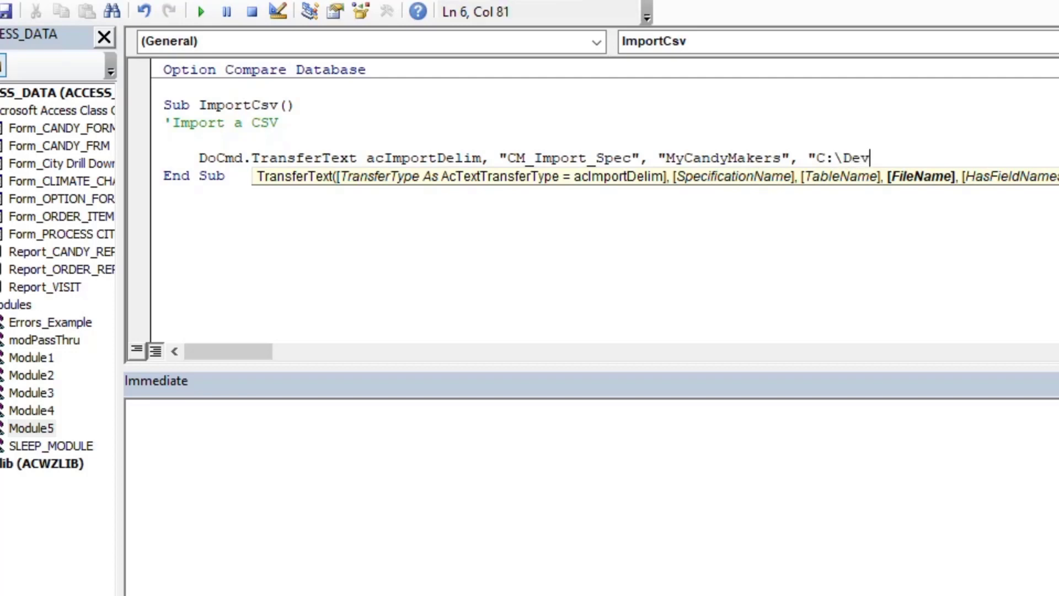
{"action": "type", "text": "\\"}
{"action": "key", "text": "BackSpace"}
{"action": "type", "text": "\\CANDY_MAKER"}
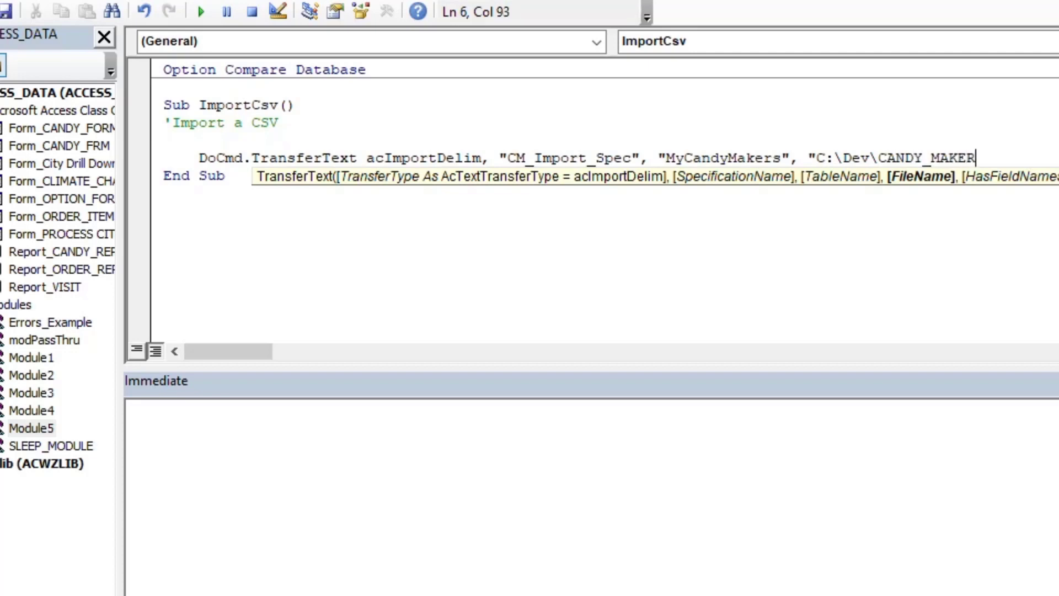
{"action": "type", "text": "S.txt\""}
{"action": "type", "text": ", True"}
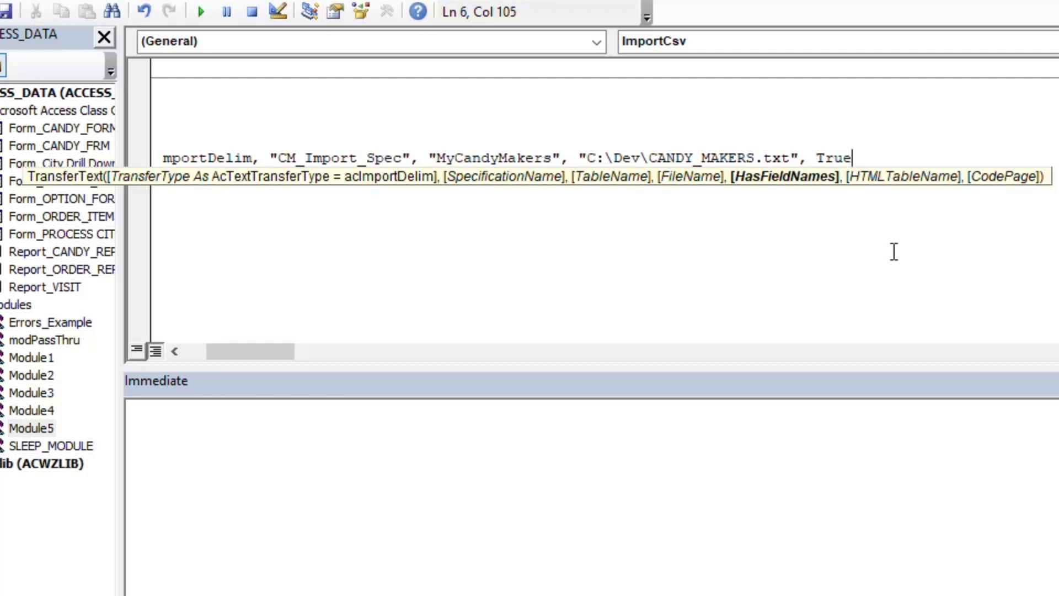
{"action": "key", "text": "Down"}
{"action": "key", "text": "Home"}
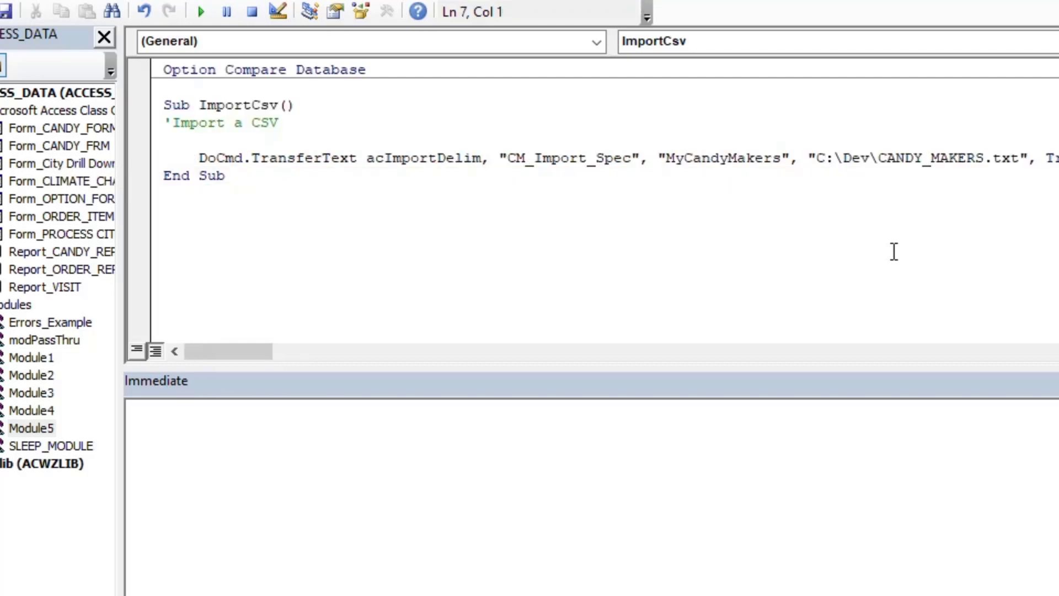
{"action": "key", "text": "Up"}
Step: Save the new module as CSV_IMPORT
{"action": "key", "text": "ctrl+s"}
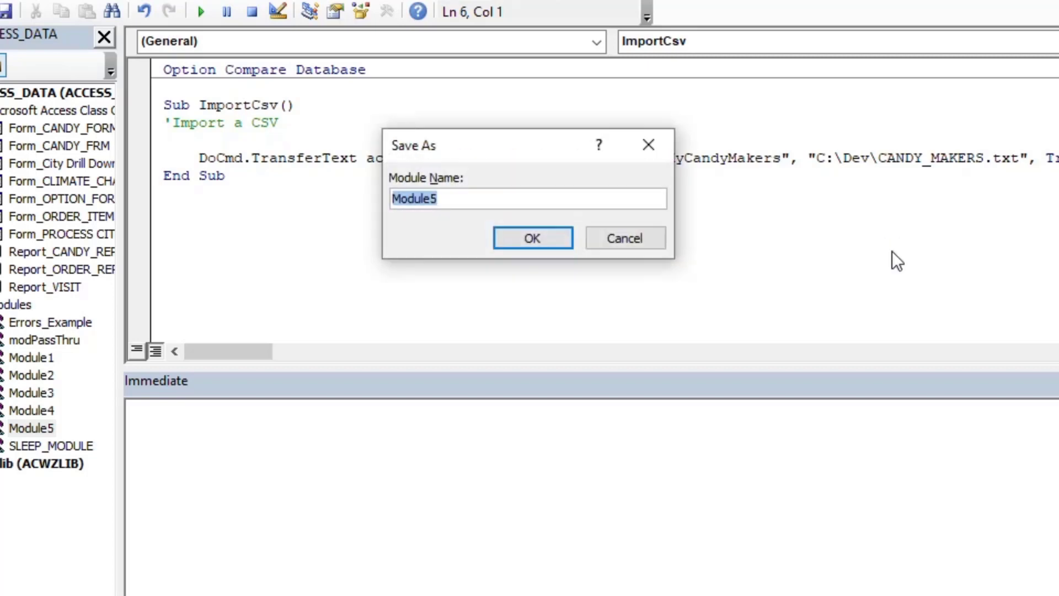
{"action": "type", "text": "c"}
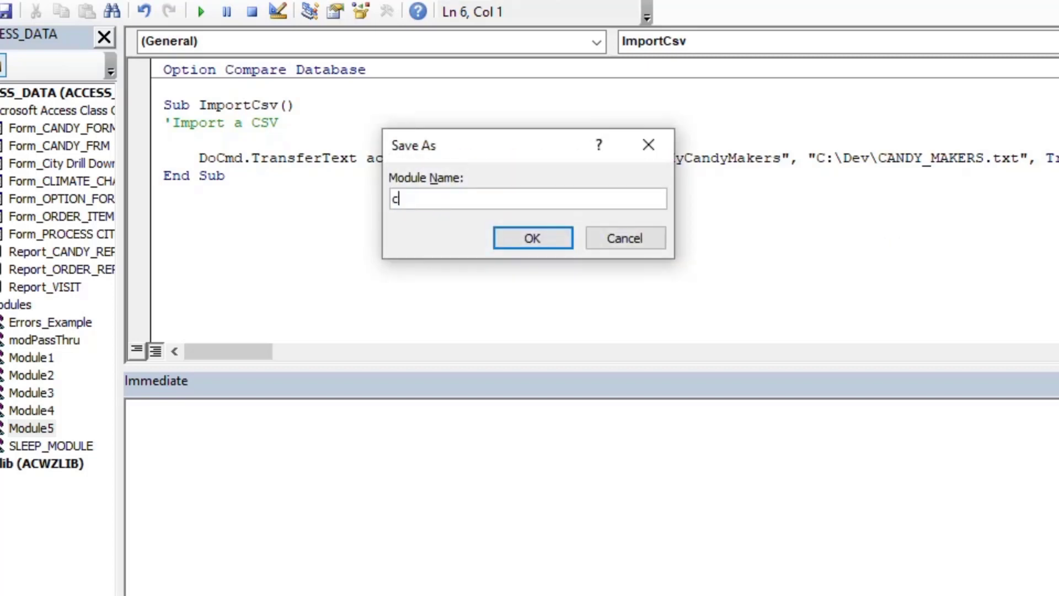
{"action": "key", "text": "BackSpace"}
{"action": "type", "text": "CSV_IMPORT"}
{"action": "key", "text": "Return"}
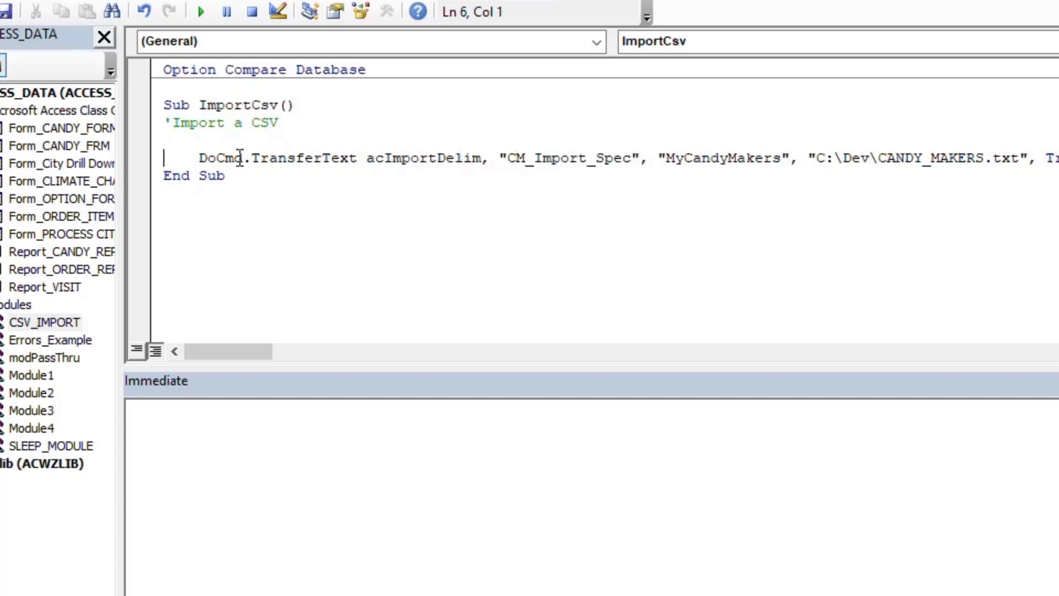
Step: Place the cursor on the empty line above the TransferText call
{"action": "left_click", "coordinate": [247, 142]}
{"action": "left_click_drag", "start_coordinate": [252, 157], "coordinate": [296, 158]}
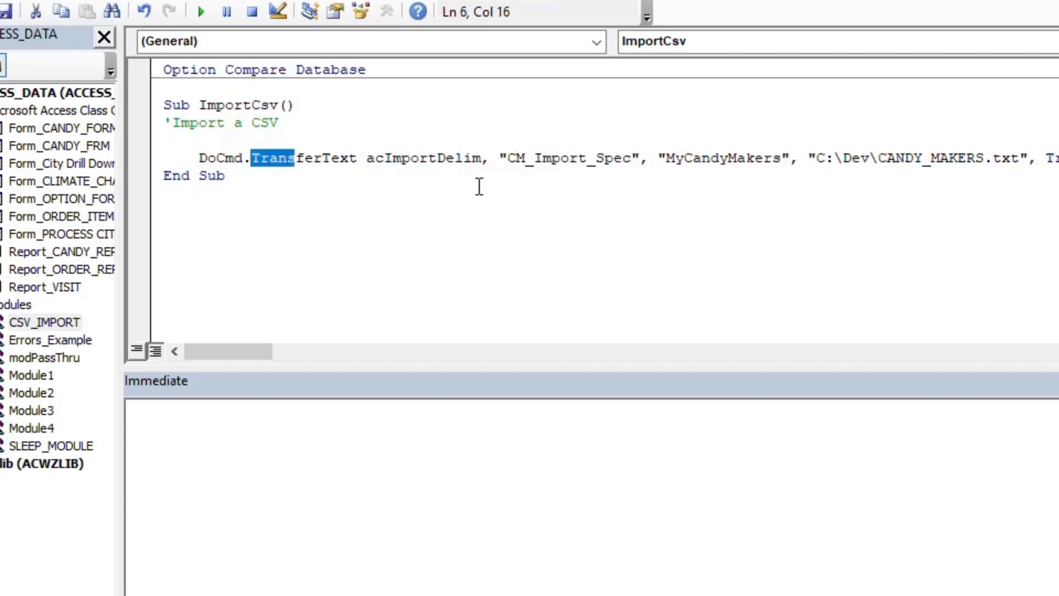
{"action": "left_click", "coordinate": [236, 168]}
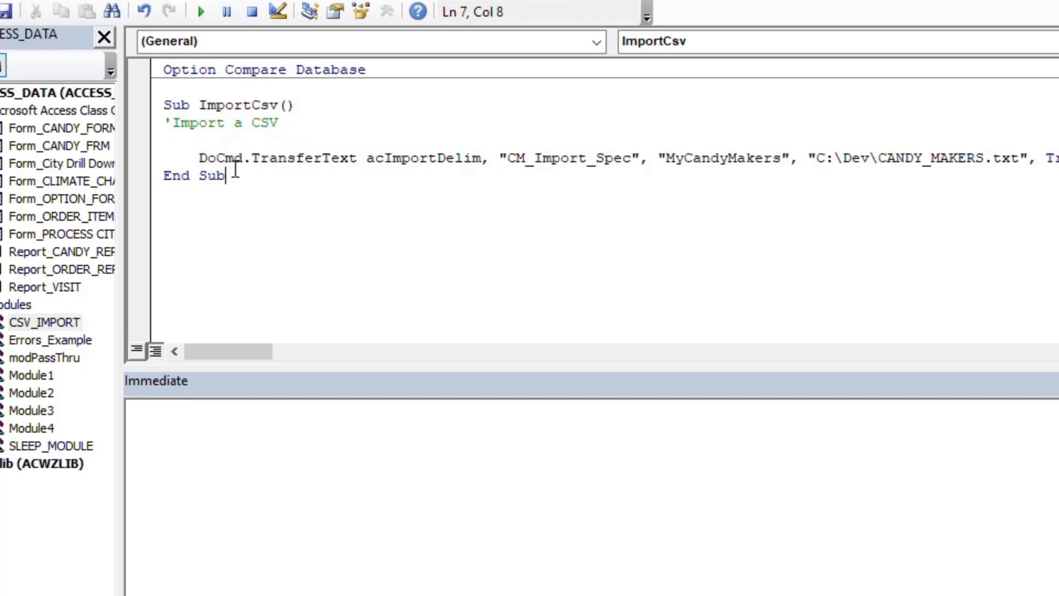
{"action": "left_click", "coordinate": [324, 138]}
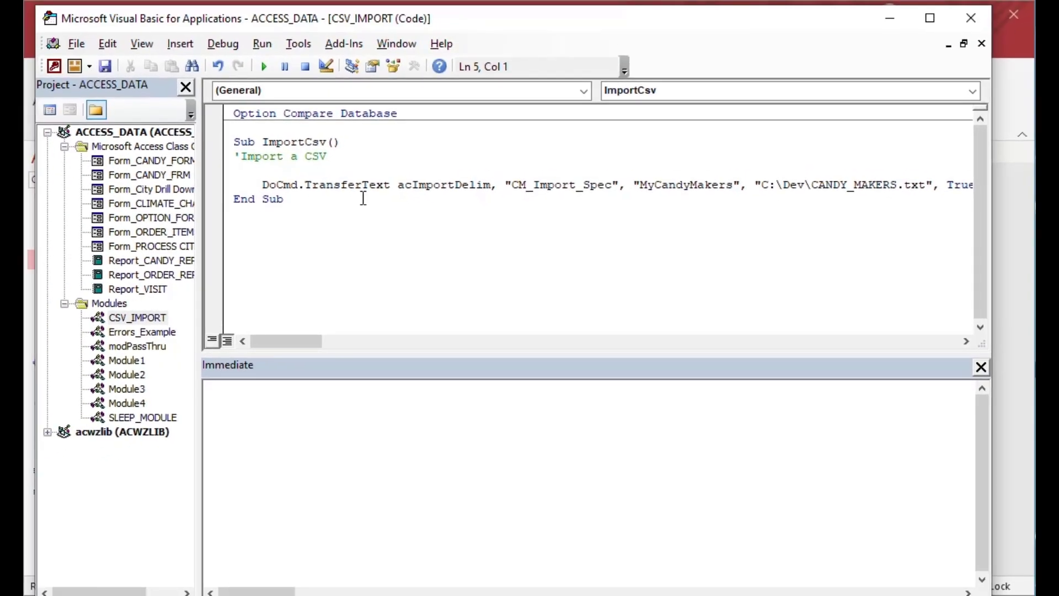
Step: Open MyCandyMakers, auto-fit the CandyCo, WorkType and Date Worked columns, and save the layout on close
{"action": "left_click", "coordinate": [890, 19]}
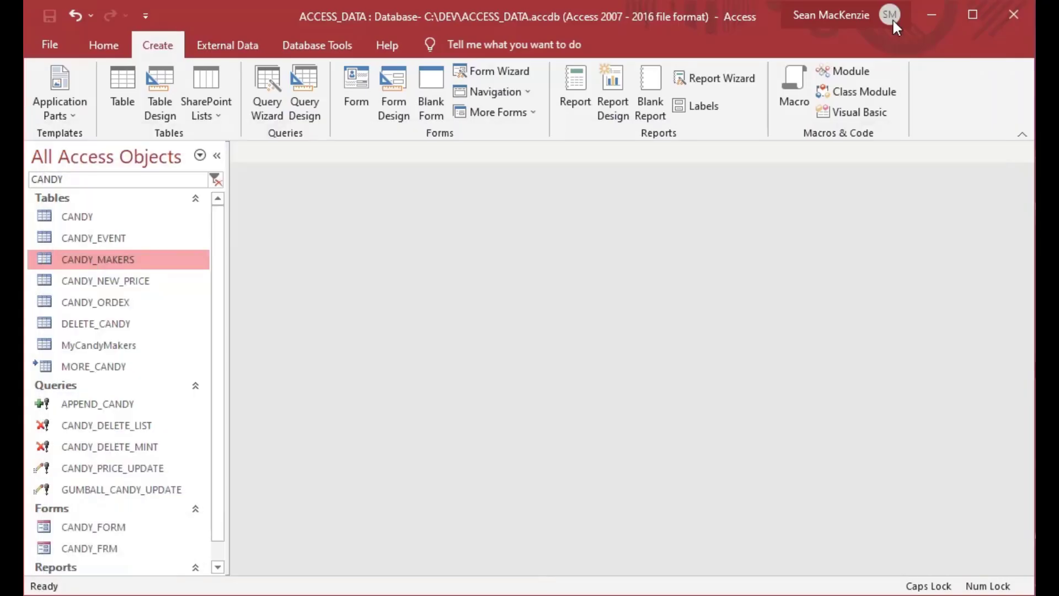
{"action": "left_click", "coordinate": [77, 347]}
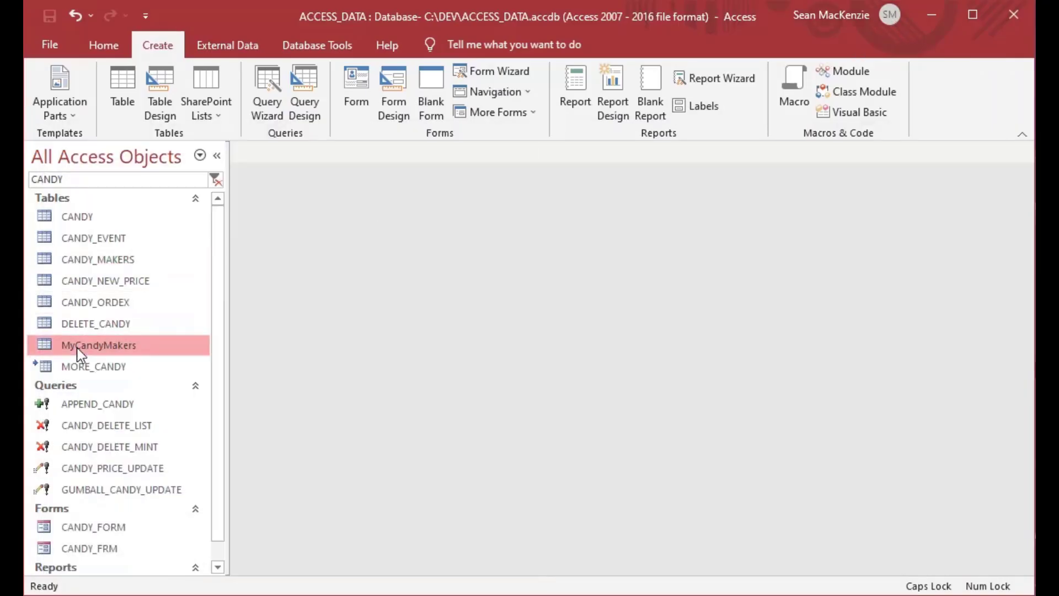
{"action": "double_click", "coordinate": [50, 349]}
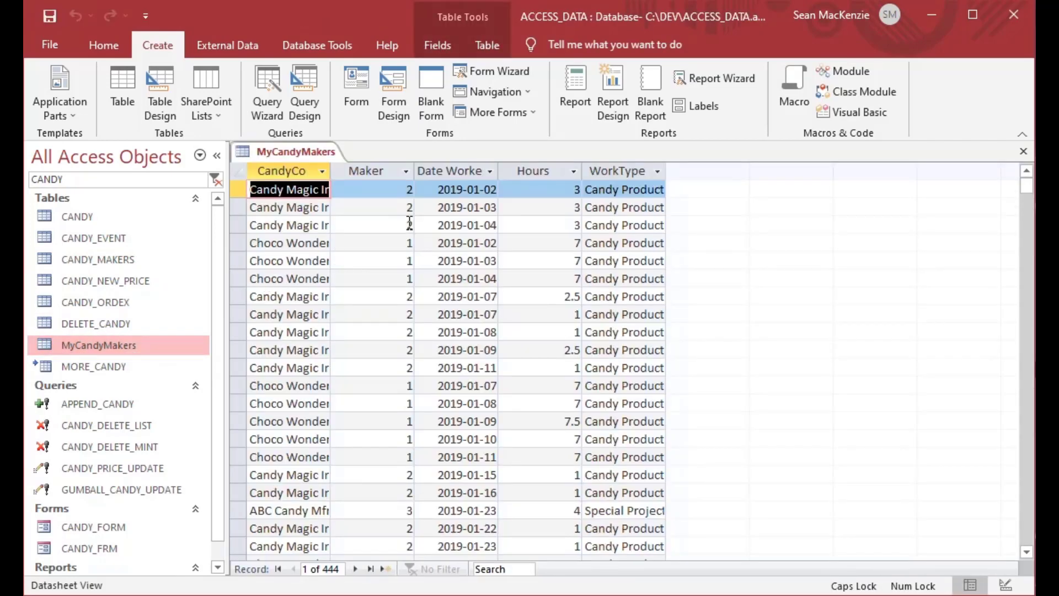
{"action": "double_click", "coordinate": [331, 171]}
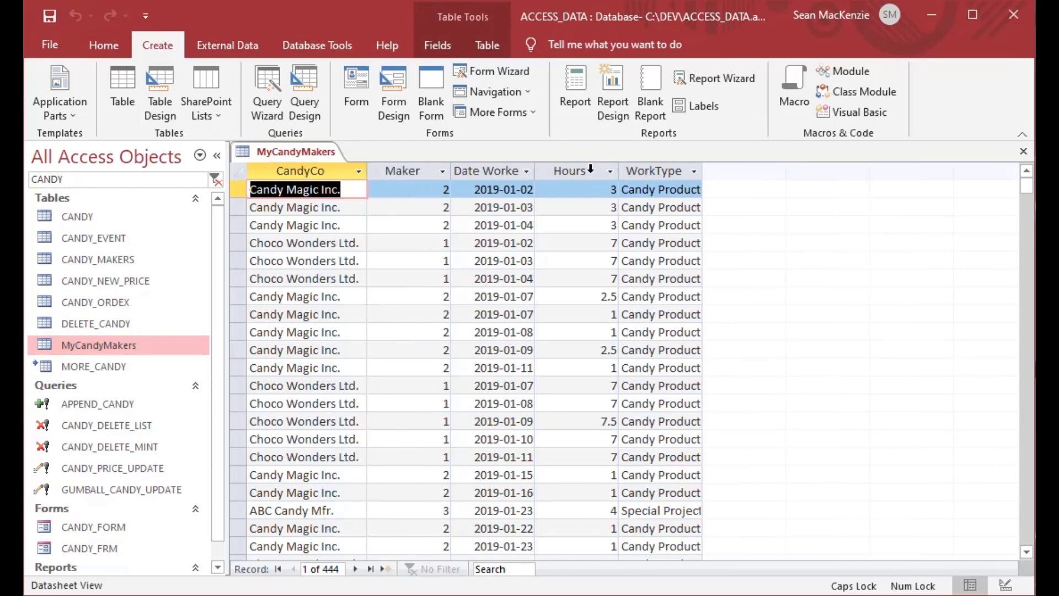
{"action": "double_click", "coordinate": [702, 172]}
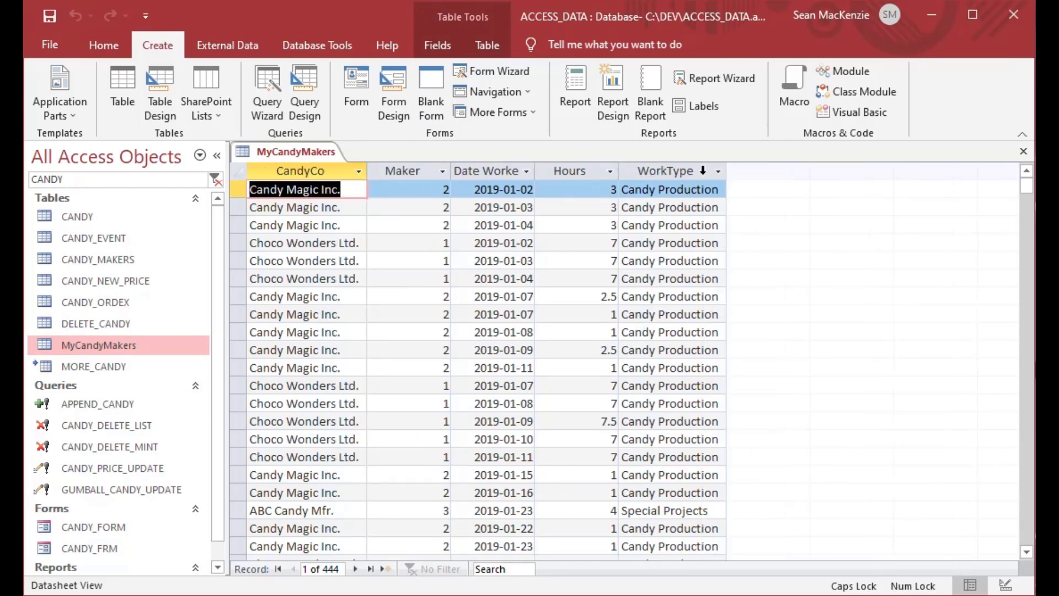
{"action": "double_click", "coordinate": [535, 171]}
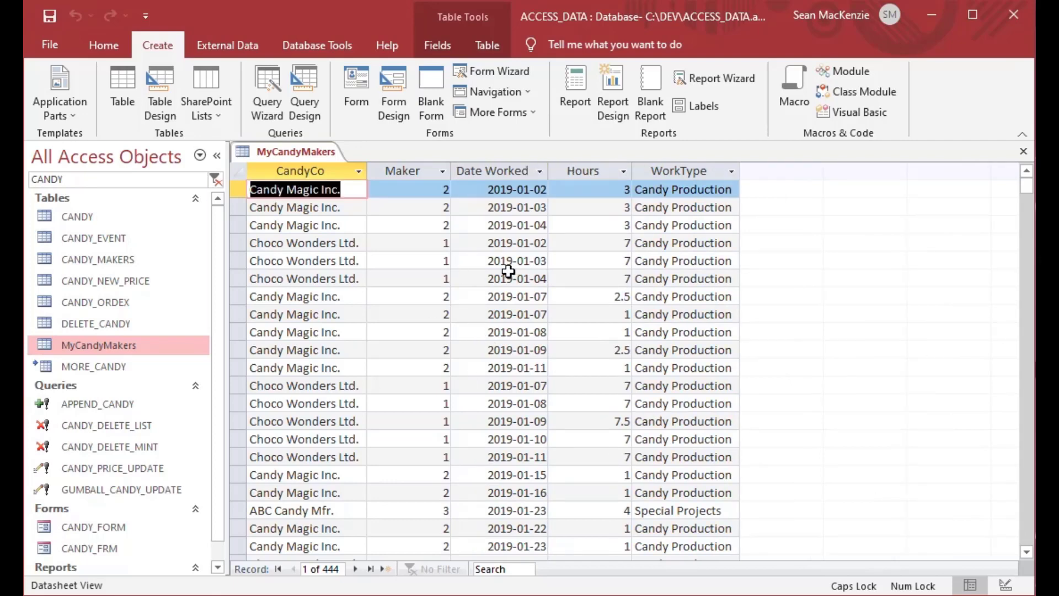
{"action": "left_click", "coordinate": [1024, 151]}
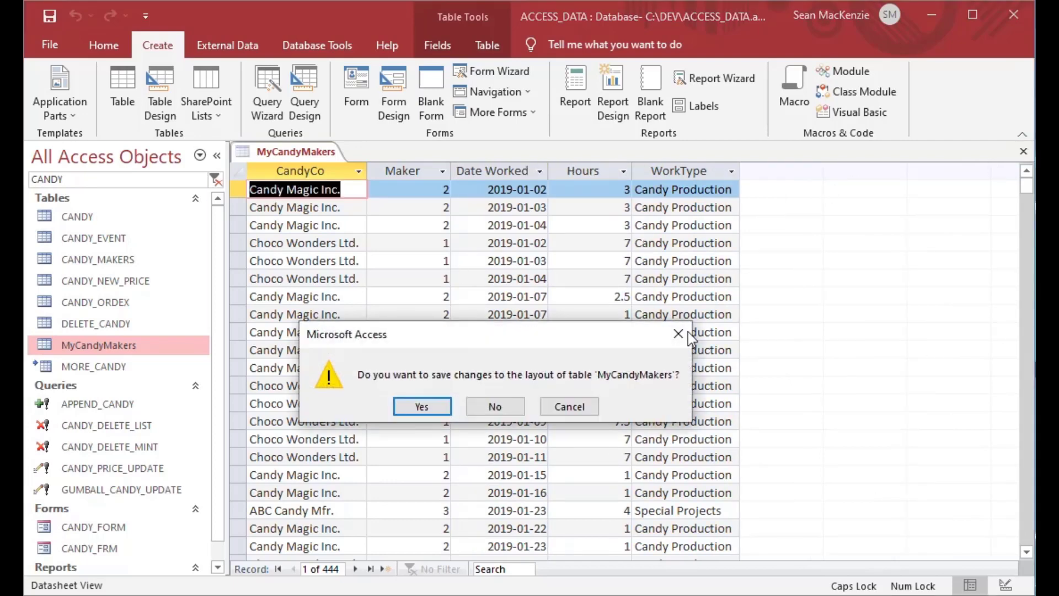
{"action": "left_click", "coordinate": [427, 407]}
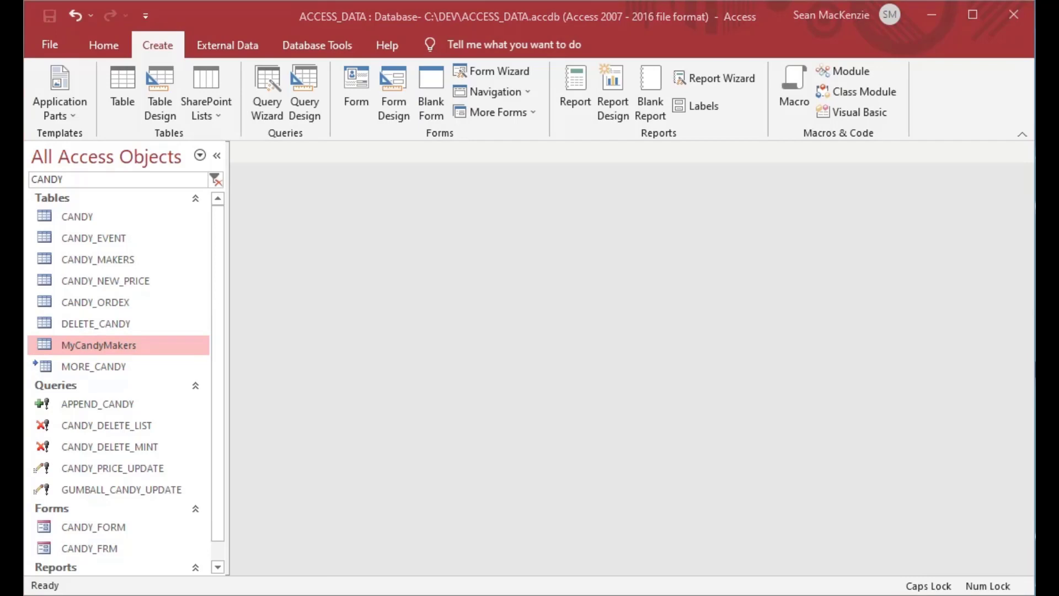
Step: Declare Dim strFile As String and Dim intFile As Integer in ImportCsv
{"action": "key", "text": "alt+F11"}
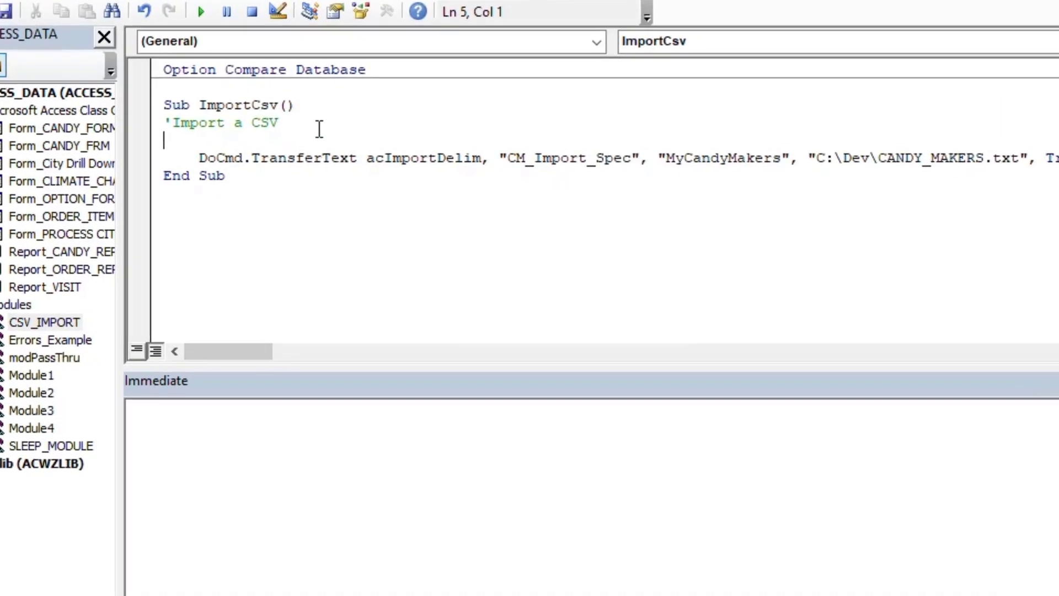
{"action": "type", "text": "dim"}
{"action": "key", "text": "BackSpace"}
{"action": "key", "text": "BackSpace"}
{"action": "key", "text": "BackSpace"}
{"action": "key", "text": "BackSpace"}
{"action": "type", "text": "Dim strFile as string"}
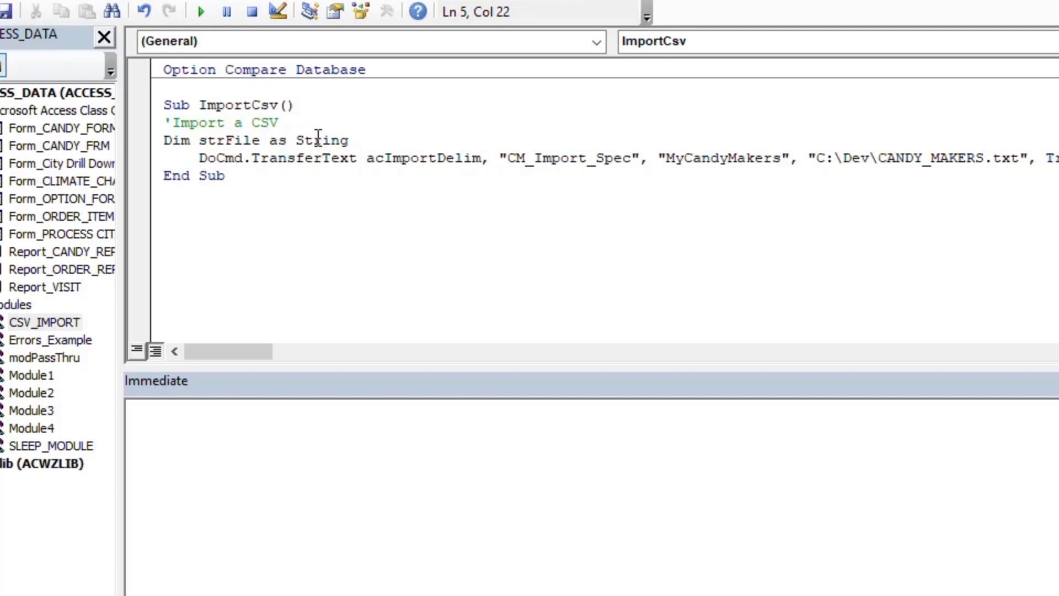
{"action": "key", "text": "Return"}
{"action": "type", "text": "Dim "}
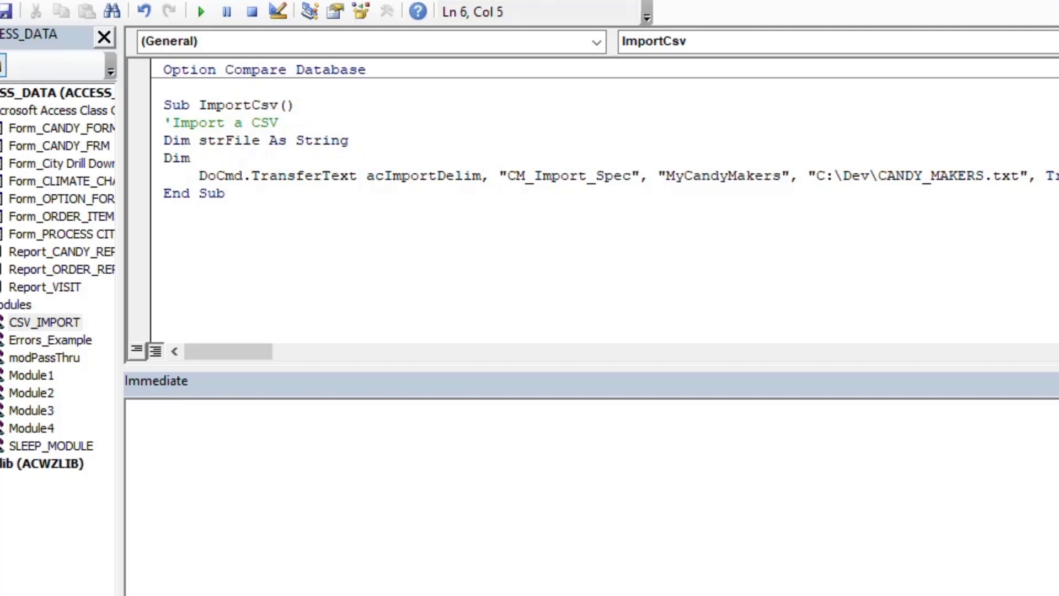
{"action": "type", "text": "intFile as"}
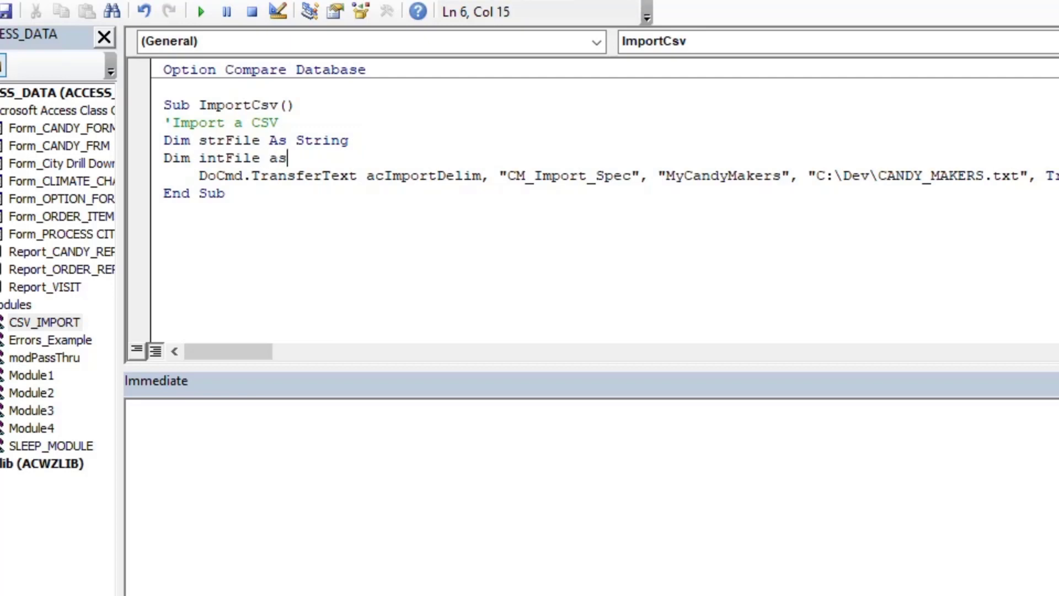
{"action": "type", "text": " int"}
{"action": "key", "text": "Tab"}
{"action": "key", "text": "Return"}
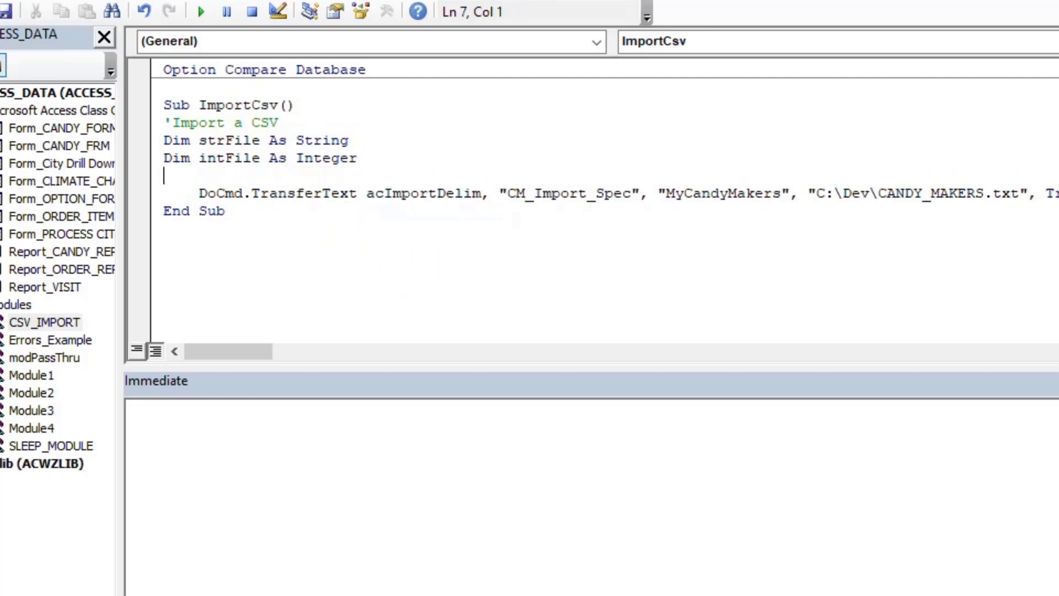
{"action": "key", "text": "Tab"}
Step: Add a For intFile = 1 To 3 … Next loop
{"action": "type", "text": "Fro"}
{"action": "key", "text": "BackSpace"}
{"action": "key", "text": "BackSpace"}
{"action": "type", "text": "or intFile "}
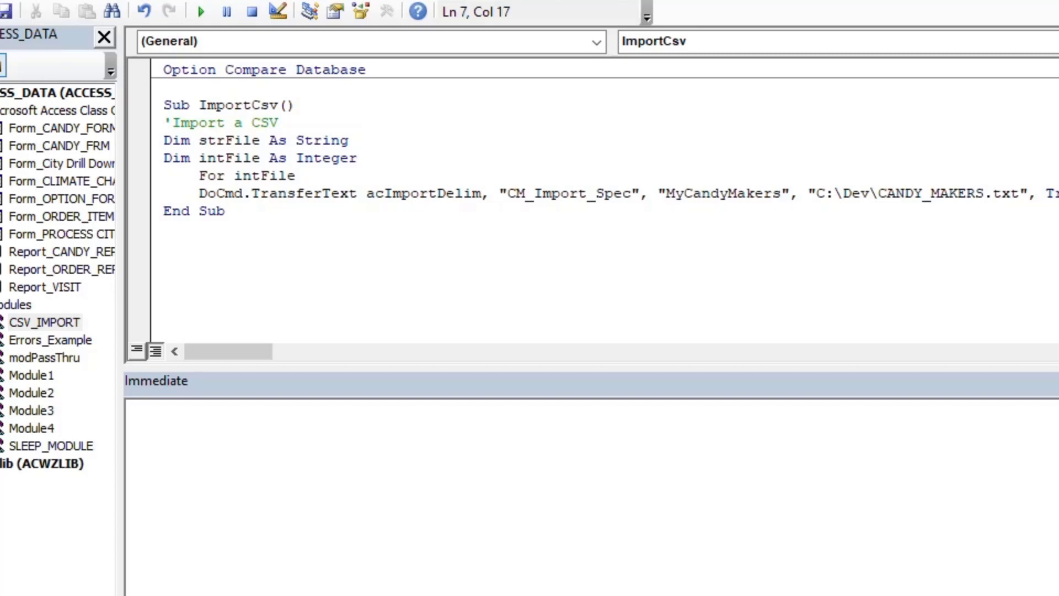
{"action": "type", "text": "= 1 To "}
{"action": "type", "text": "= 1 To 3"}
{"action": "key", "text": "Return"}
{"action": "key", "text": "Return"}
{"action": "type", "text": "Next"}
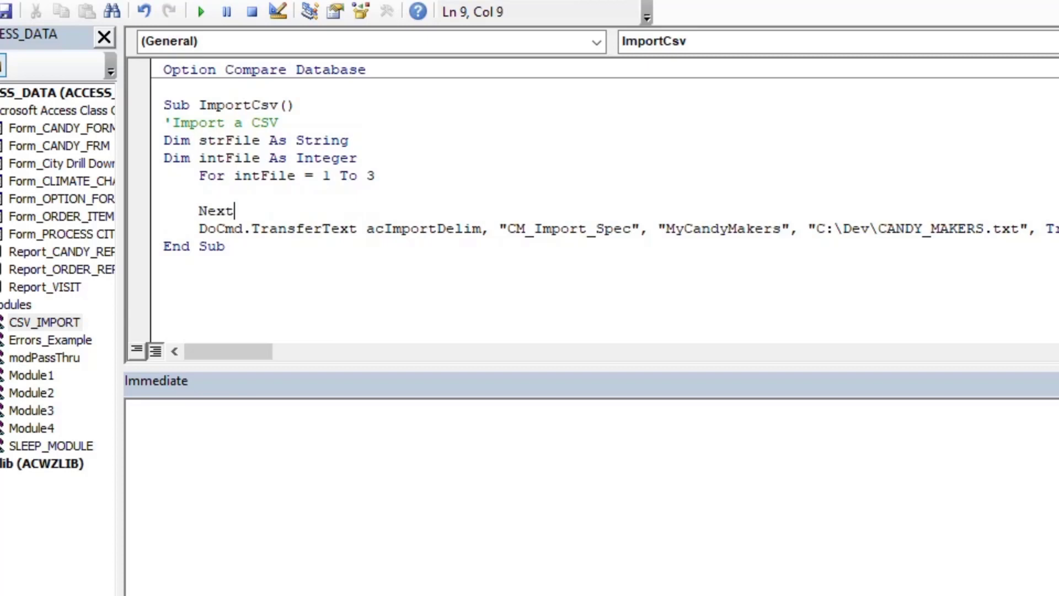
Step: Inside the loop, set strFile = "C:\Dev\CANDY_MAKERS_" & intFile & ".txt"
{"action": "left_click", "coordinate": [164, 229]}
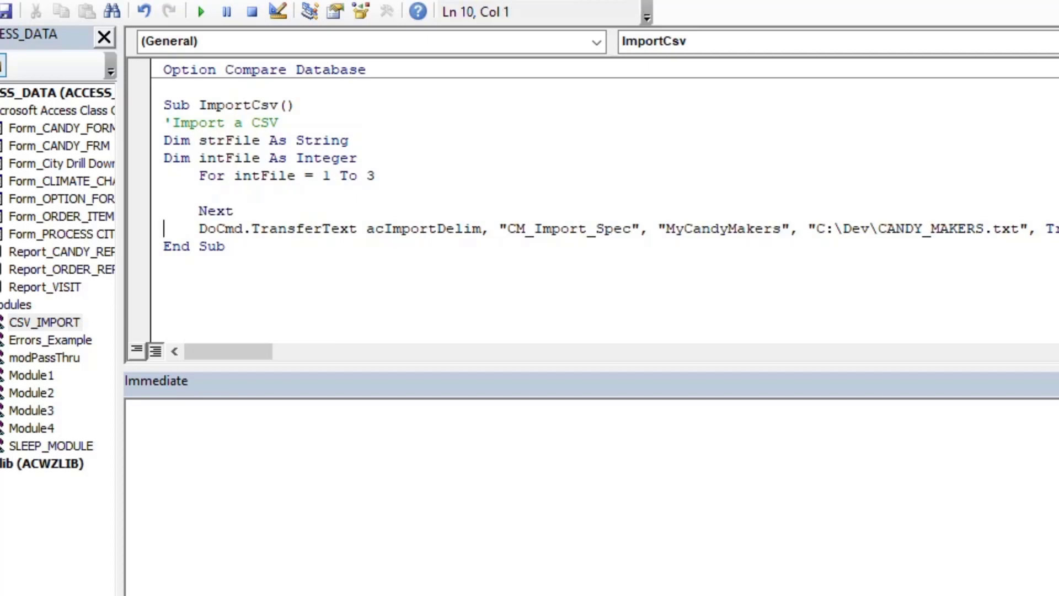
{"action": "left_click", "coordinate": [164, 193]}
{"action": "left_click", "coordinate": [376, 176]}
{"action": "key", "text": "Return"}
{"action": "key", "text": "Tab"}
{"action": "type", "text": "strFiel"}
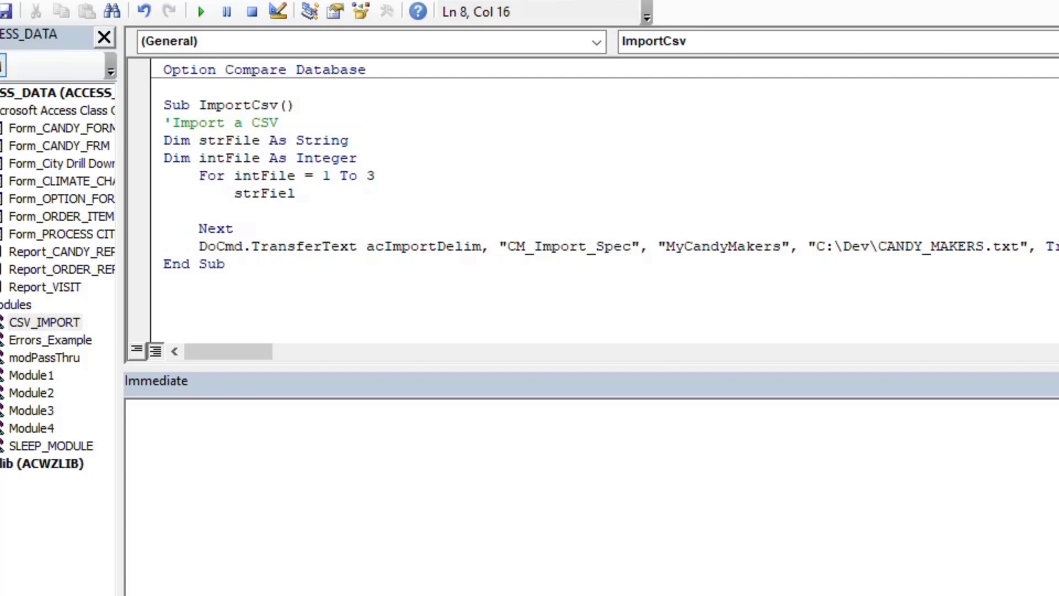
{"action": "key", "text": "BackSpace"}
{"action": "key", "text": "BackSpace"}
{"action": "type", "text": "le = \"C:\\Dev"}
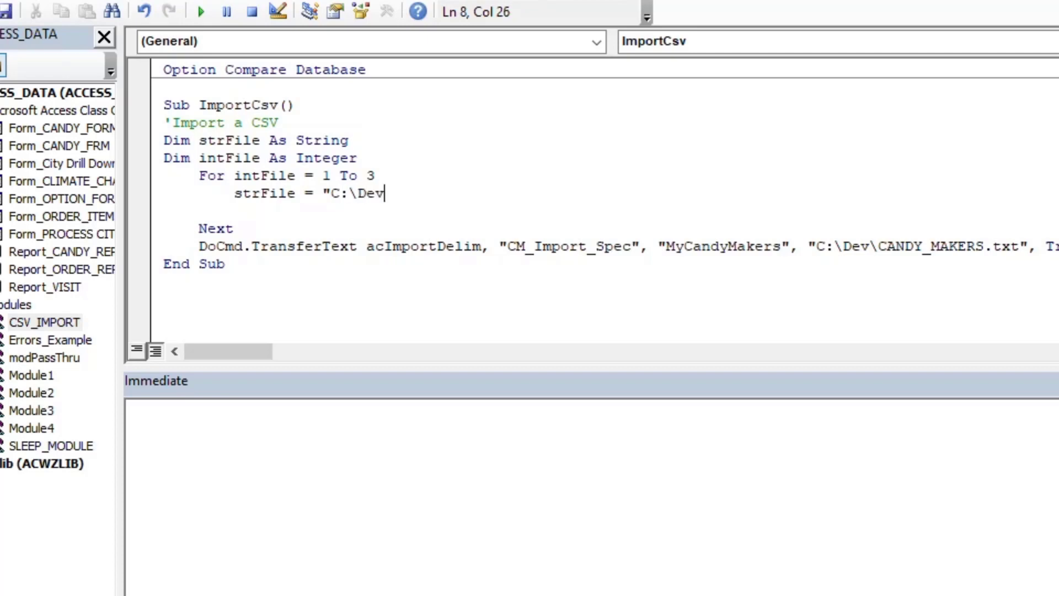
{"action": "type", "text": "\\CANDY_MAKE"}
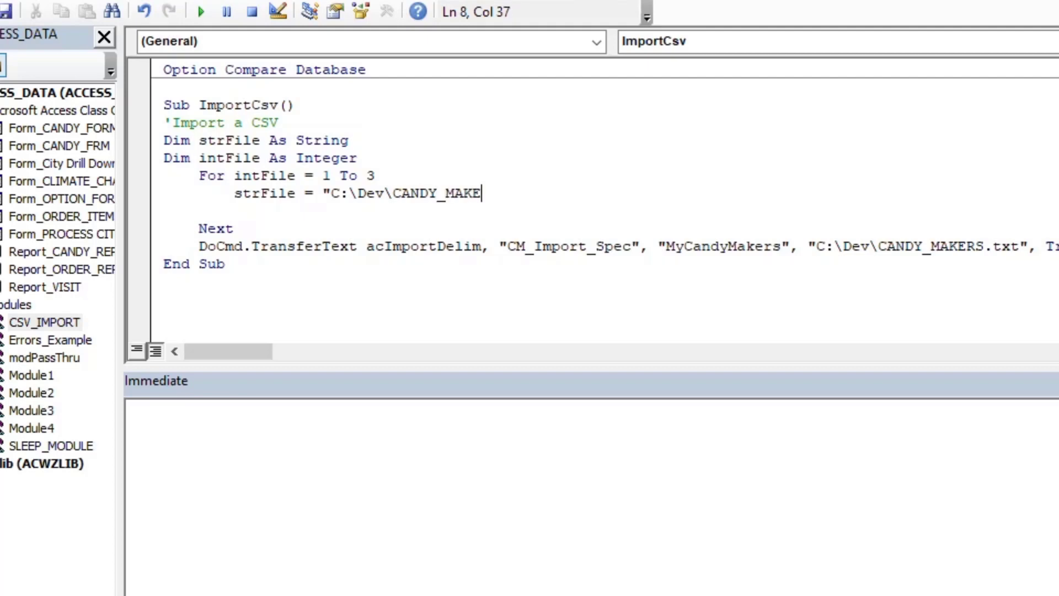
{"action": "type", "text": "RS_\" & intFile"}
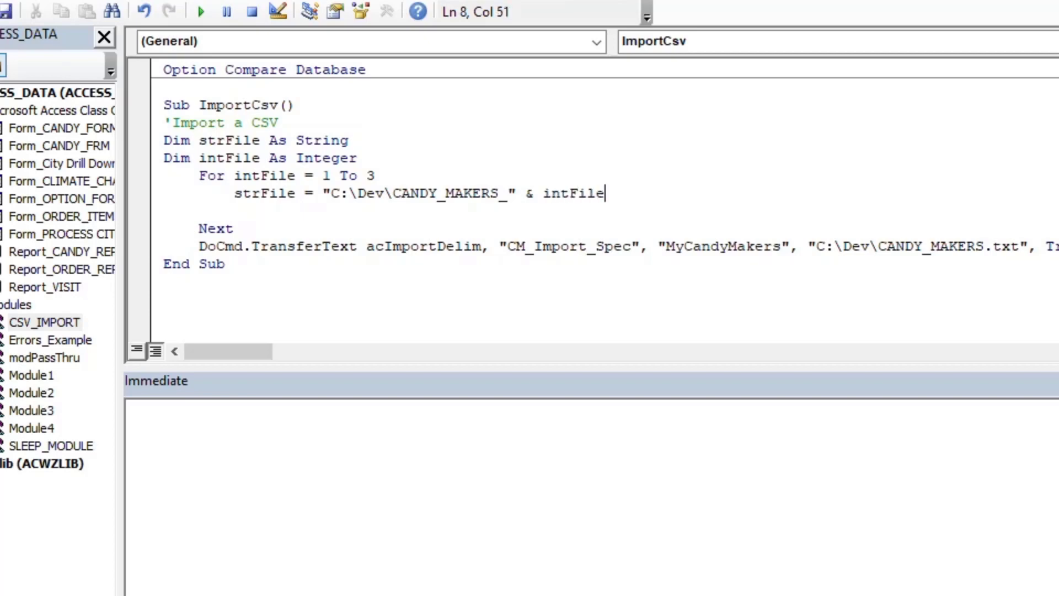
{"action": "type", "text": " & \".txt\""}
Step: Move the DoCmd.TransferText line into the For loop body and remove the blank line before Next
{"action": "left_click", "coordinate": [199, 211]}
{"action": "key", "text": "Tab"}
{"action": "key", "text": "Down"}
{"action": "key", "text": "Home"}
{"action": "key", "text": "Down"}
{"action": "key", "text": "shift+Down"}
{"action": "key", "text": "ctrl+x"}
{"action": "key", "text": "Up"}
{"action": "key", "text": "Up"}
{"action": "key", "text": "ctrl+v"}
{"action": "key", "text": "Tab"}
{"action": "key", "text": "Up"}
{"action": "key", "text": "Down"}
{"action": "key", "text": "Down"}
{"action": "key", "text": "Up"}
{"action": "key", "text": "Up"}
{"action": "key", "text": "Down"}
{"action": "key", "text": "Down"}
{"action": "key", "text": "Home"}
{"action": "key", "text": "Up"}
{"action": "key", "text": "Delete"}
{"action": "key", "text": "Up"}
Step: Replace the MyCandyMakers table name with "CANDY_MAKERS_" & intFile
{"action": "key", "text": "Right"}
{"action": "key", "text": "Right"}
{"action": "key", "text": "Right"}
{"action": "key", "text": "Right"}
{"action": "key", "text": "Right"}
{"action": "key", "text": "Right"}
{"action": "key", "text": "Right"}
{"action": "key", "text": "Right"}
{"action": "key", "text": "Right"}
{"action": "key", "text": "Right"}
{"action": "key", "text": "Right"}
{"action": "key", "text": "Right"}
{"action": "key", "text": "Right"}
{"action": "key", "text": "Right"}
{"action": "key", "text": "Right"}
{"action": "key", "text": "Right"}
{"action": "key", "text": "Right"}
{"action": "key", "text": "Right"}
{"action": "key", "text": "Right"}
{"action": "key", "text": "Right"}
{"action": "key", "text": "Right"}
{"action": "key", "text": "Right"}
{"action": "key", "text": "Right"}
{"action": "key", "text": "Right"}
{"action": "key", "text": "Right"}
{"action": "key", "text": "Right"}
{"action": "key", "text": "Right"}
{"action": "key", "text": "Right"}
{"action": "key", "text": "Right"}
{"action": "key", "text": "Right"}
{"action": "key", "text": "Right"}
{"action": "key", "text": "Right"}
{"action": "key", "text": "Right"}
{"action": "key", "text": "Right"}
{"action": "key", "text": "Right"}
{"action": "key", "text": "Right"}
{"action": "key", "text": "Right"}
{"action": "key", "text": "Right"}
{"action": "key", "text": "Right"}
{"action": "key", "text": "shift+Right"}
{"action": "key", "text": "shift+Right"}
{"action": "key", "text": "shift+Right"}
{"action": "key", "text": "shift+Right"}
{"action": "key", "text": "shift+Right"}
{"action": "key", "text": "shift+Right"}
{"action": "key", "text": "shift+Right"}
{"action": "key", "text": "shift+Right"}
{"action": "key", "text": "shift+Right"}
{"action": "key", "text": "shift+Right"}
{"action": "key", "text": "shift+Right"}
{"action": "key", "text": "shift+Right"}
{"action": "key", "text": "shift+Right"}
{"action": "key", "text": "shift+Right"}
{"action": "key", "text": "shift+Right"}
{"action": "key", "text": "shift+Right"}
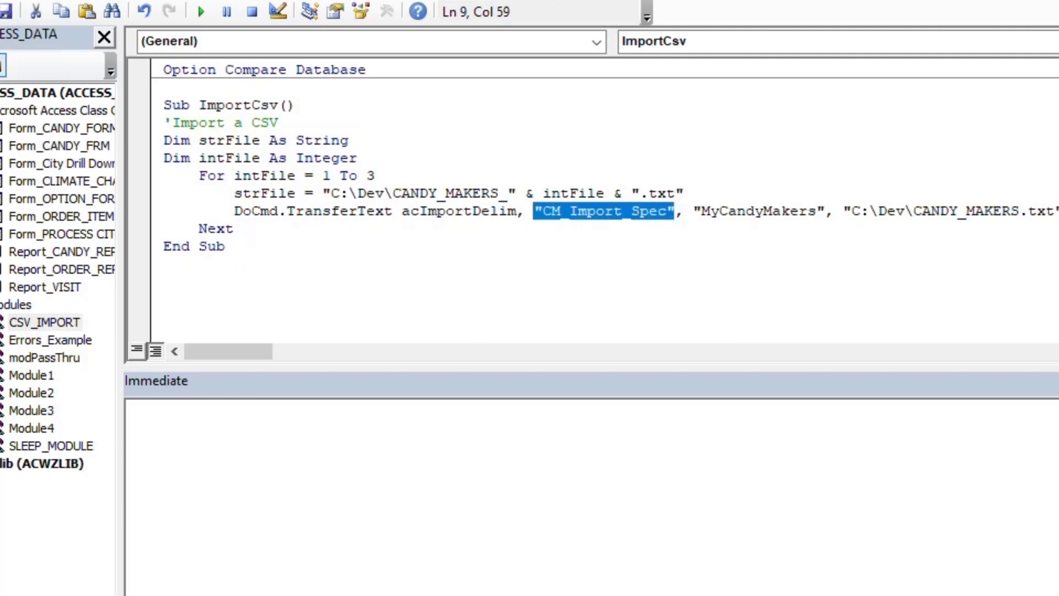
{"action": "key", "text": "Right"}
{"action": "key", "text": "Right"}
{"action": "key", "text": "Right"}
{"action": "key", "text": "Right"}
{"action": "key", "text": "Right"}
{"action": "key", "text": "Left"}
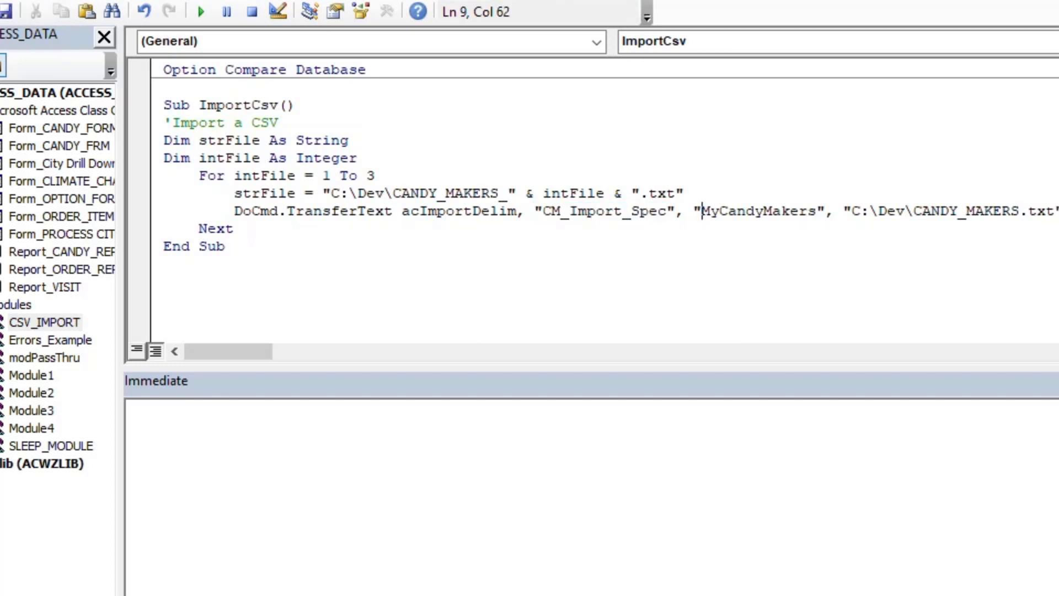
{"action": "key", "text": "Delete"}
{"action": "key", "text": "Delete"}
{"action": "key", "text": "Delete"}
{"action": "key", "text": "Delete"}
{"action": "key", "text": "Delete"}
{"action": "key", "text": "Delete"}
{"action": "key", "text": "Delete"}
{"action": "key", "text": "Delete"}
{"action": "key", "text": "Delete"}
{"action": "key", "text": "Delete"}
{"action": "key", "text": "Delete"}
{"action": "key", "text": "Delete"}
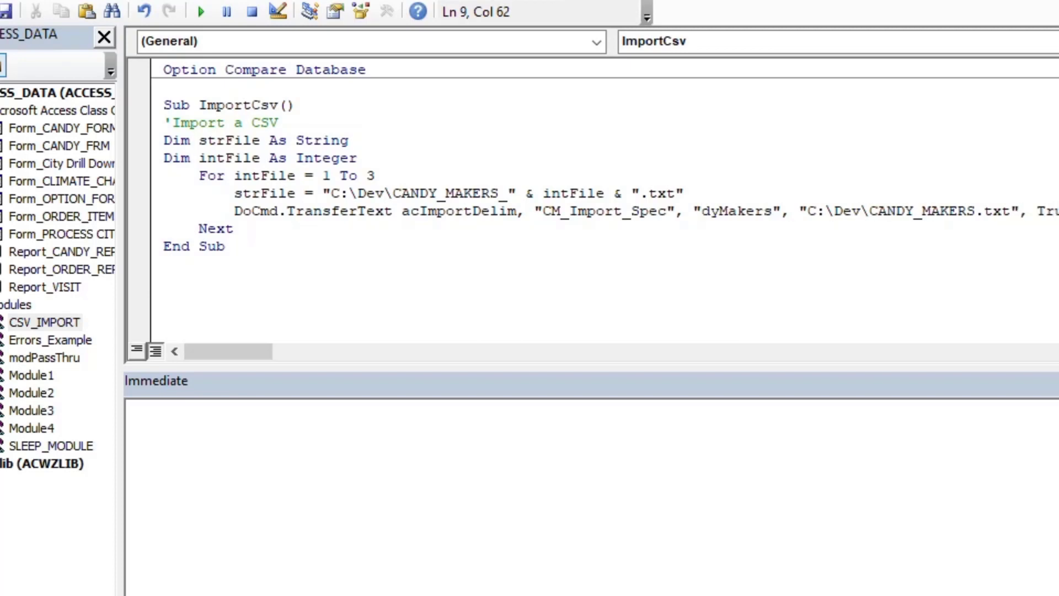
{"action": "key", "text": "Delete"}
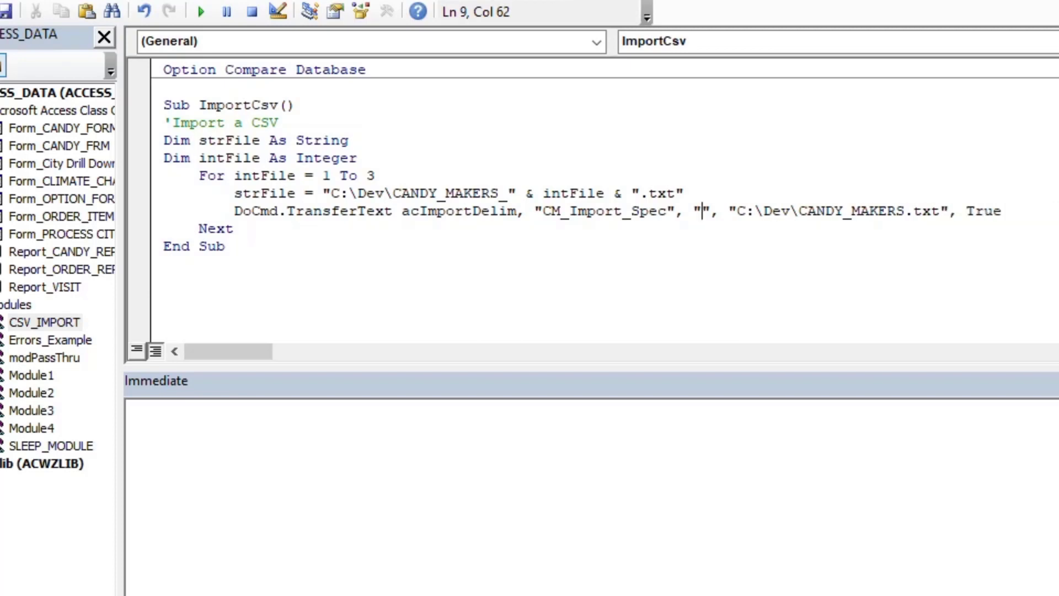
{"action": "type", "text": "C"}
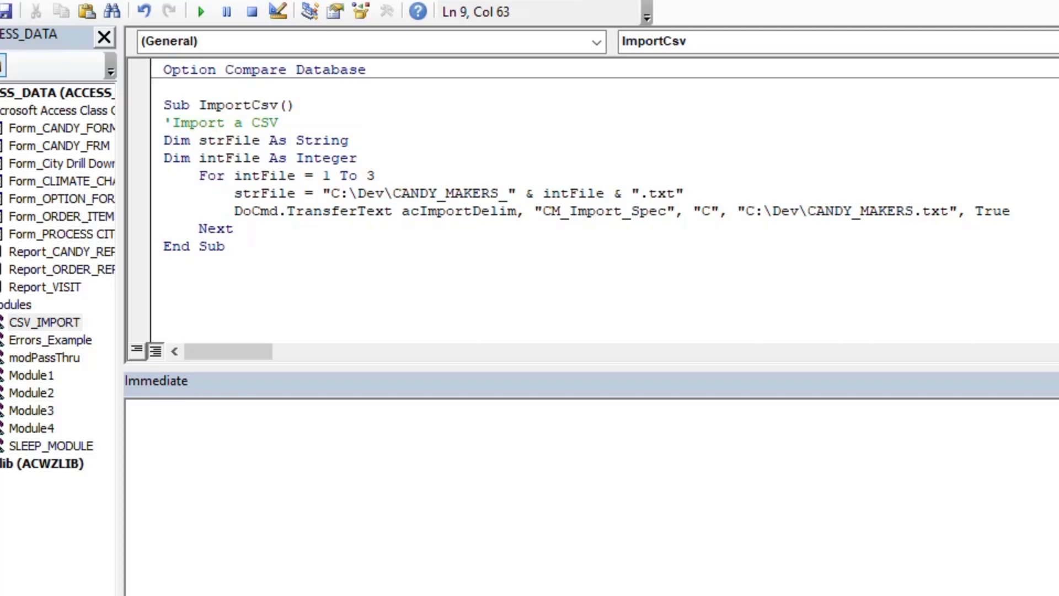
{"action": "type", "text": "ANDY_MA"}
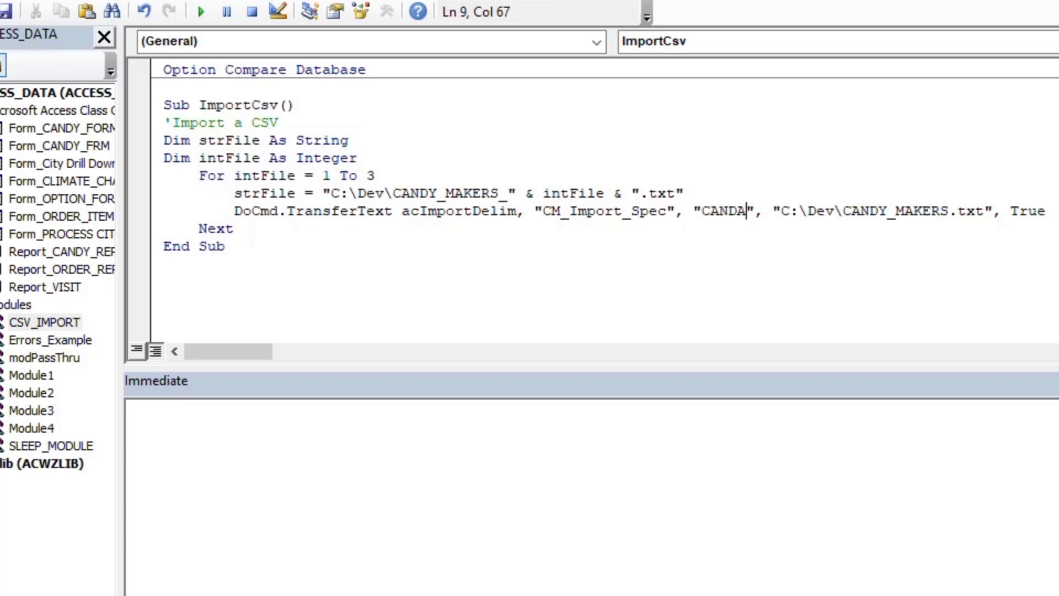
{"action": "key", "text": "BackSpace"}
{"action": "type", "text": "Y_MAKERS"}
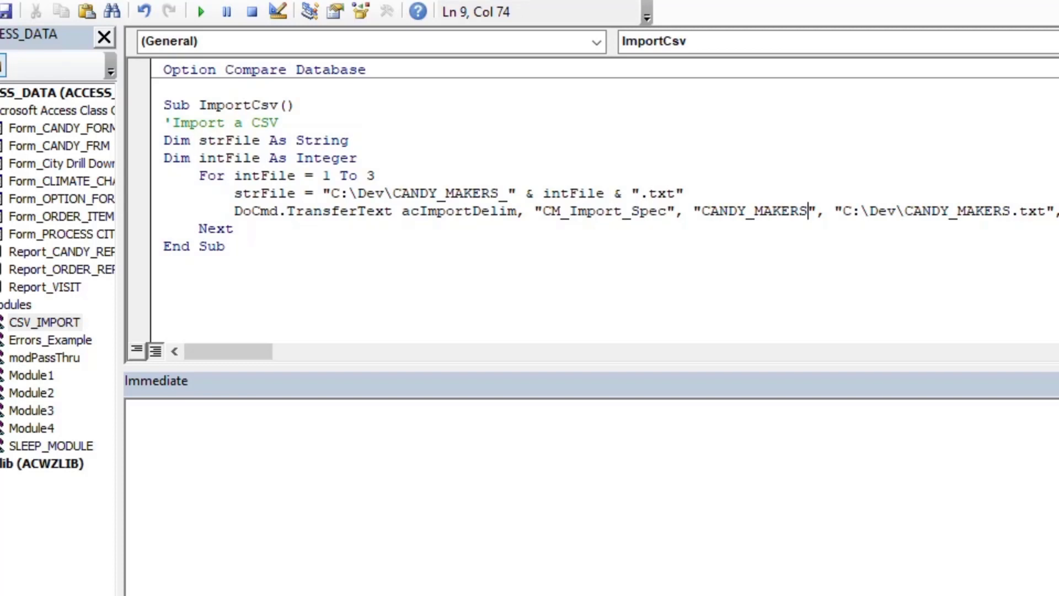
{"action": "type", "text": "_"}
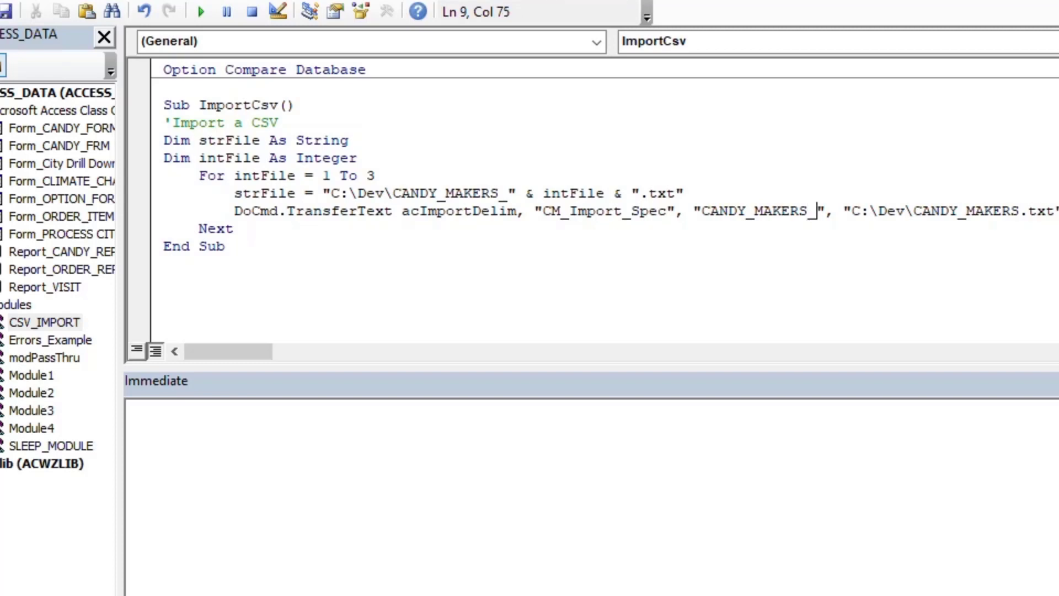
{"action": "key", "text": "Right"}
{"action": "type", "text": "& i"}
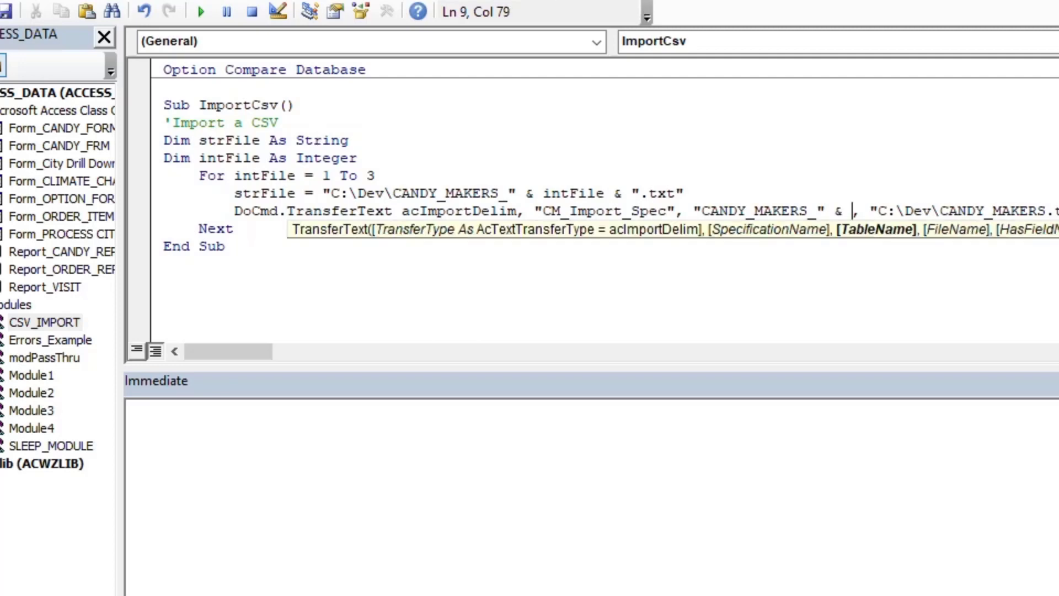
{"action": "type", "text": "ntFile"}
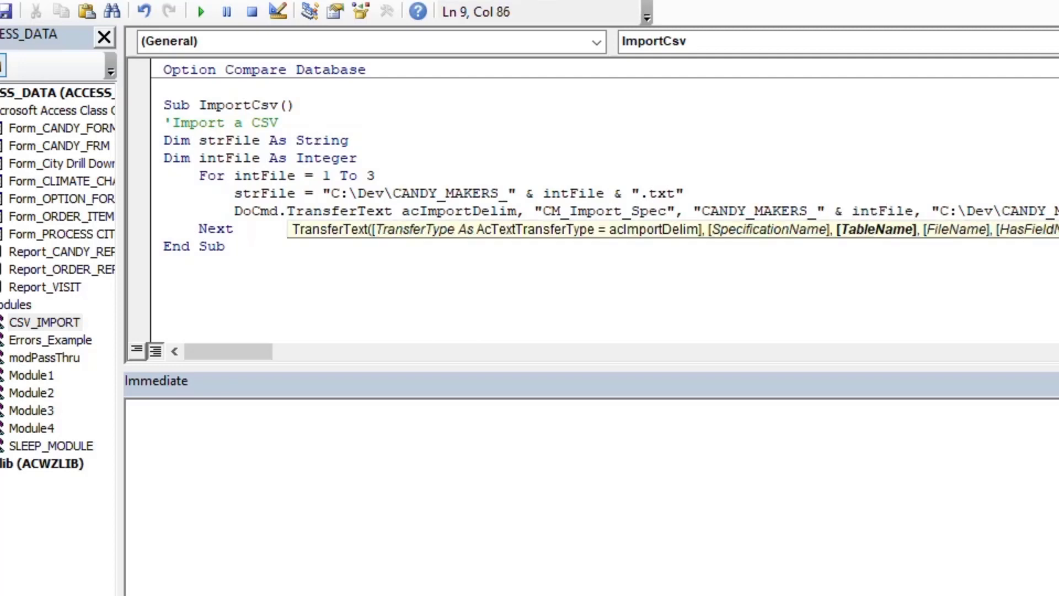
{"action": "key", "text": "Right"}
{"action": "key", "text": "Home"}
{"action": "key", "text": "Down"}
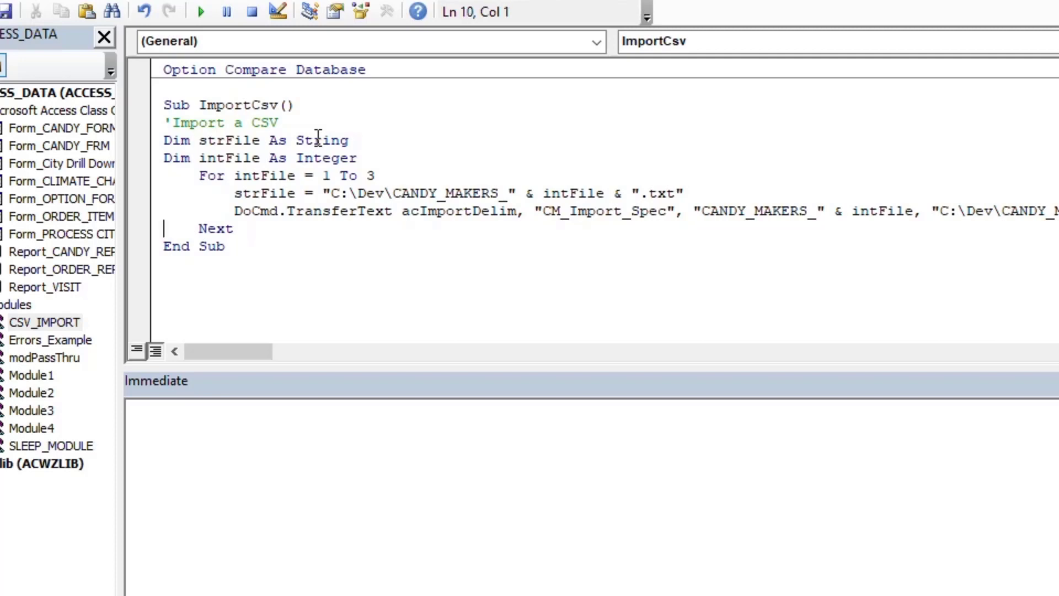
Step: Highlight intFile, strFile, CM_Import_Spec and the table name expression to review the loop code
{"action": "double_click", "coordinate": [255, 174]}
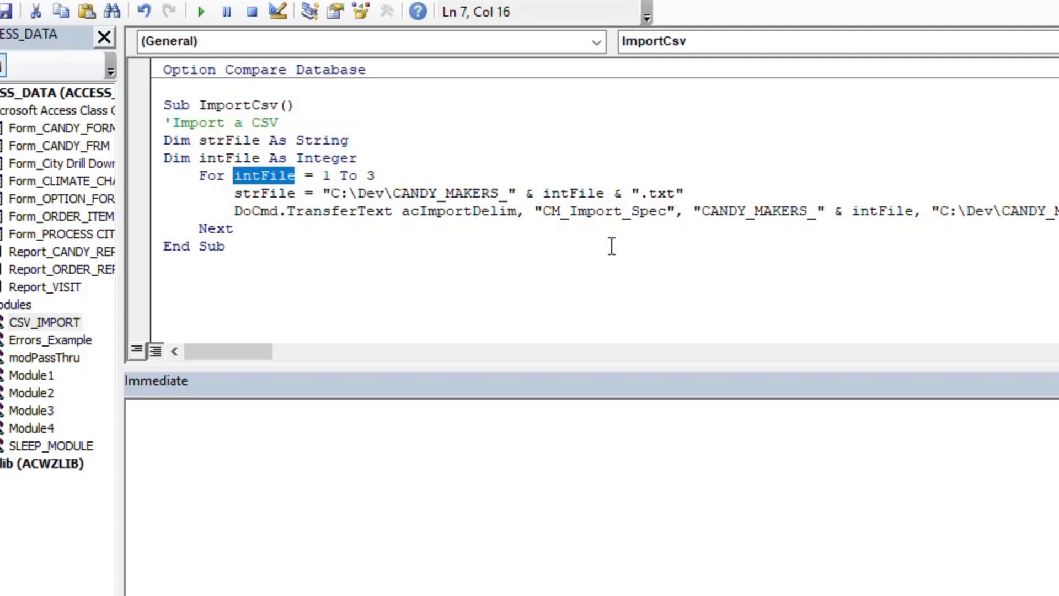
{"action": "double_click", "coordinate": [252, 193]}
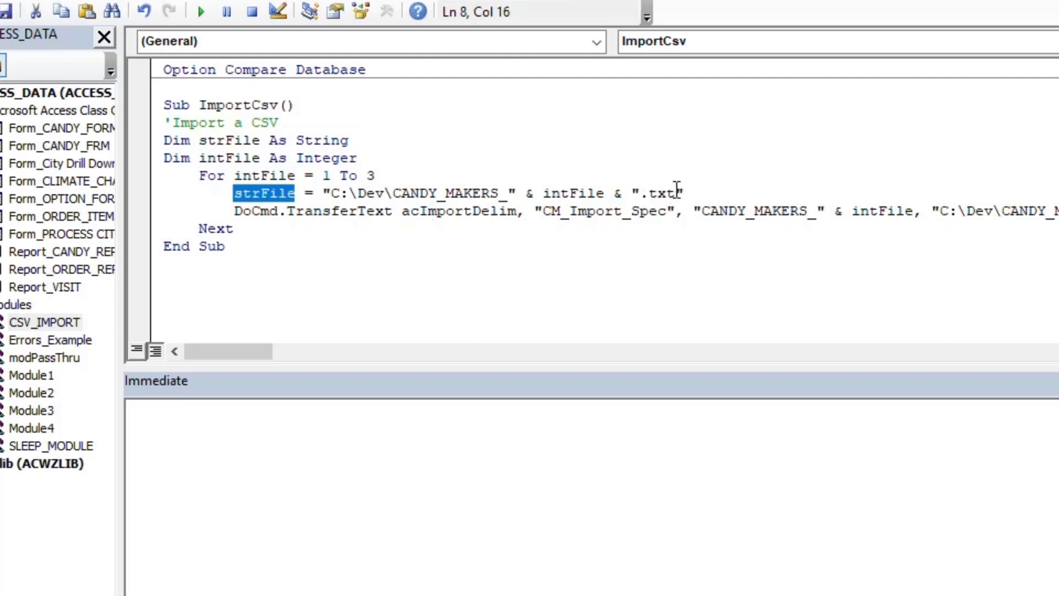
{"action": "double_click", "coordinate": [589, 212]}
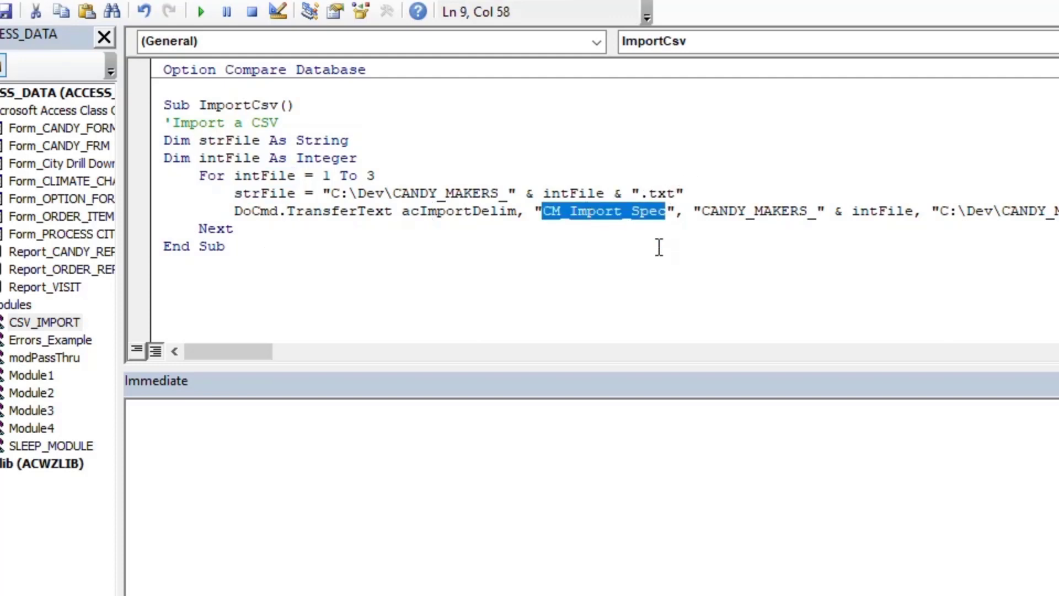
{"action": "left_click_drag", "start_coordinate": [695, 212], "coordinate": [914, 211]}
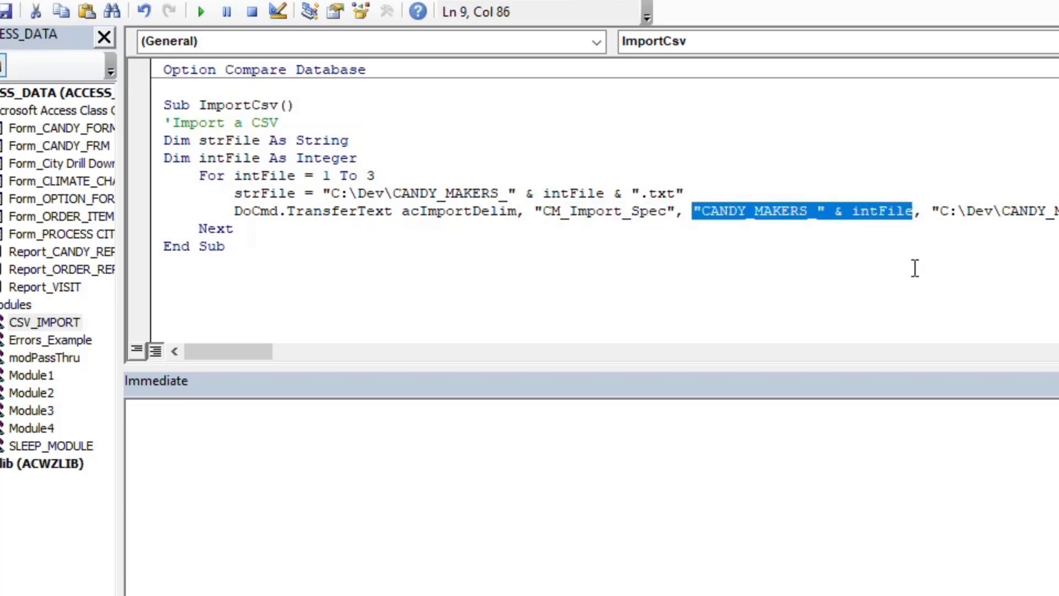
{"action": "left_click", "coordinate": [941, 211]}
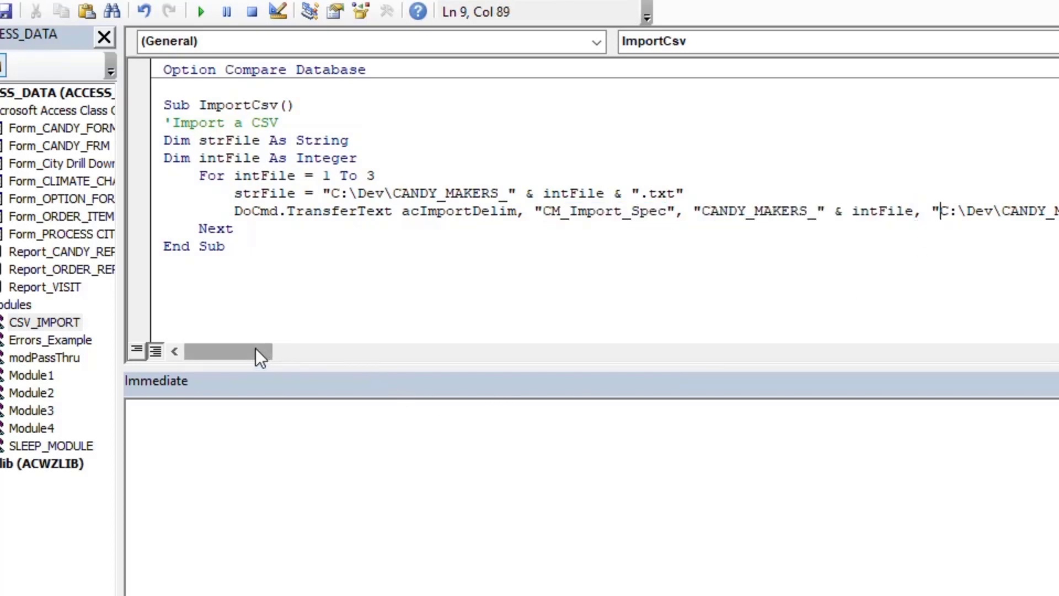
{"action": "left_click_drag", "start_coordinate": [254, 348], "coordinate": [299, 348]}
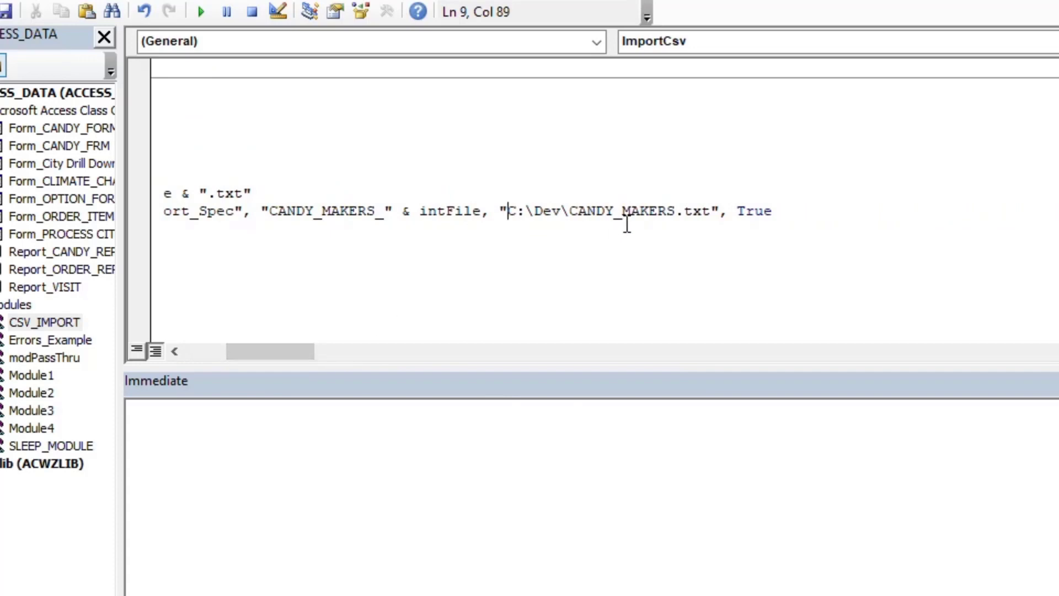
Step: Replace the hard-coded "C:\Dev\CANDY_MAKERS.txt" path argument with strFile
{"action": "left_click", "coordinate": [500, 214]}
{"action": "key", "text": "shift+Right"}
{"action": "key", "text": "shift+Right"}
{"action": "key", "text": "shift+Right"}
{"action": "key", "text": "shift+Right"}
{"action": "key", "text": "shift+Right"}
{"action": "key", "text": "shift+Right"}
{"action": "key", "text": "shift+Right"}
{"action": "key", "text": "shift+Right"}
{"action": "key", "text": "shift+Right"}
{"action": "key", "text": "shift+Right"}
{"action": "key", "text": "shift+Right"}
{"action": "key", "text": "shift+Right"}
{"action": "key", "text": "shift+Right"}
{"action": "key", "text": "shift+Right"}
{"action": "key", "text": "shift+Right"}
{"action": "key", "text": "shift+Right"}
{"action": "key", "text": "shift+Right"}
{"action": "key", "text": "shift+Right"}
{"action": "key", "text": "shift+Right"}
{"action": "key", "text": "shift+Right"}
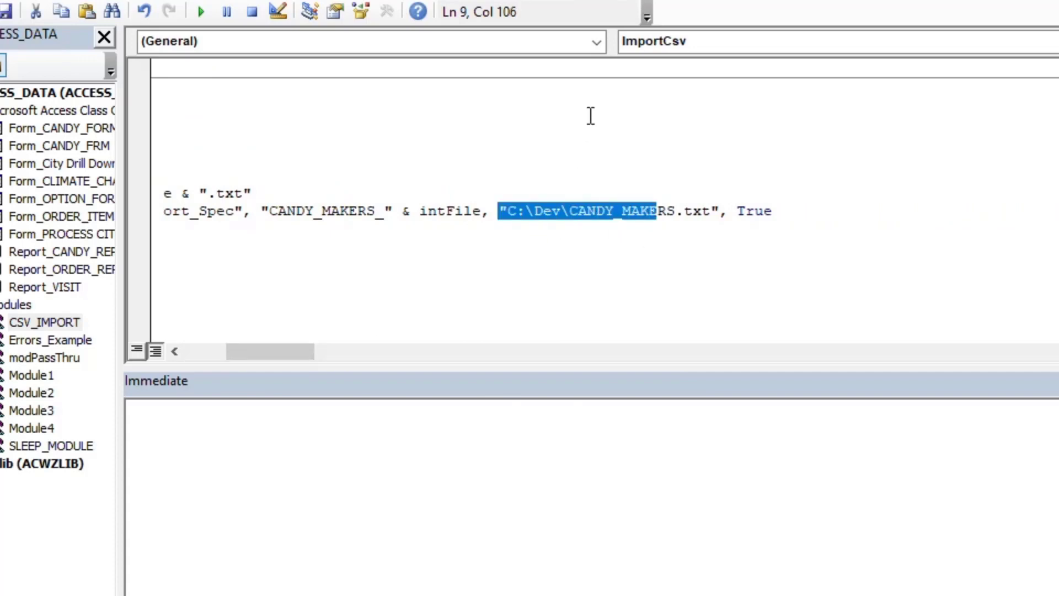
{"action": "key", "text": "shift+Right"}
{"action": "type", "text": "strFi"}
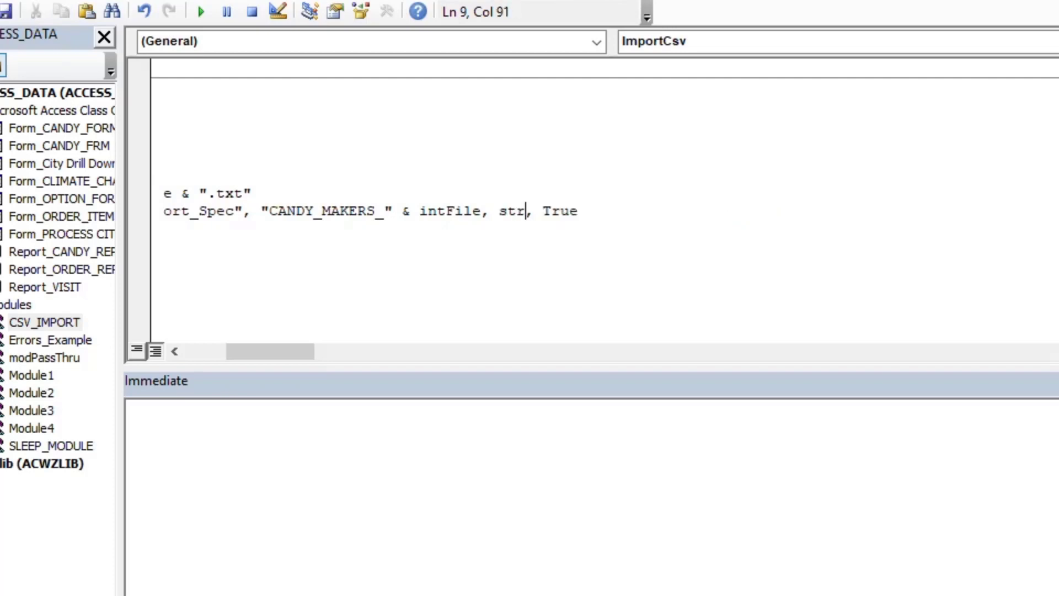
{"action": "type", "text": "le"}
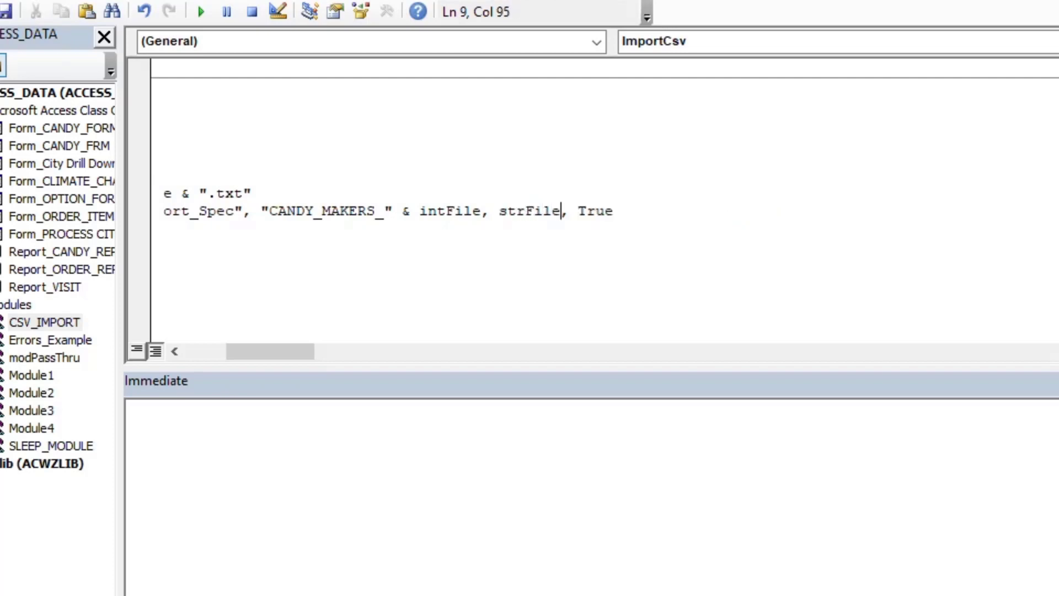
{"action": "left_click_drag", "start_coordinate": [304, 354], "coordinate": [254, 349]}
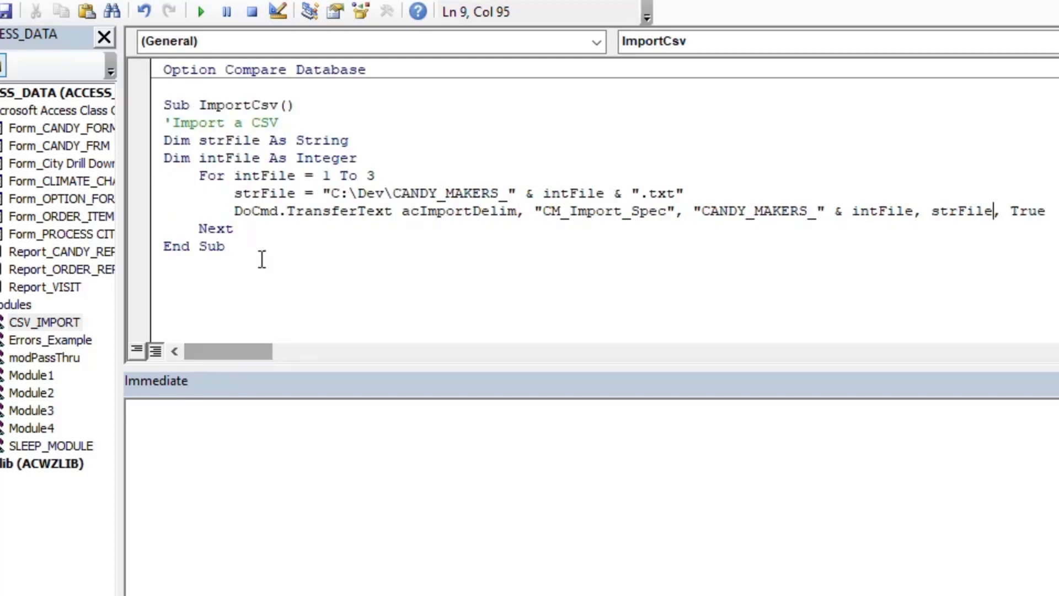
{"action": "double_click", "coordinate": [264, 193]}
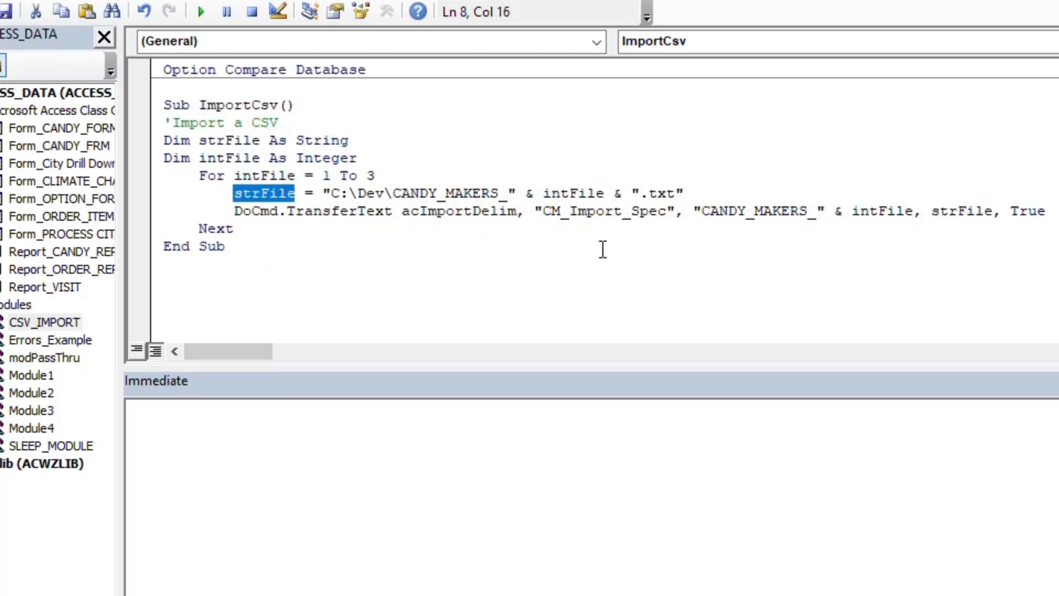
{"action": "double_click", "coordinate": [974, 210]}
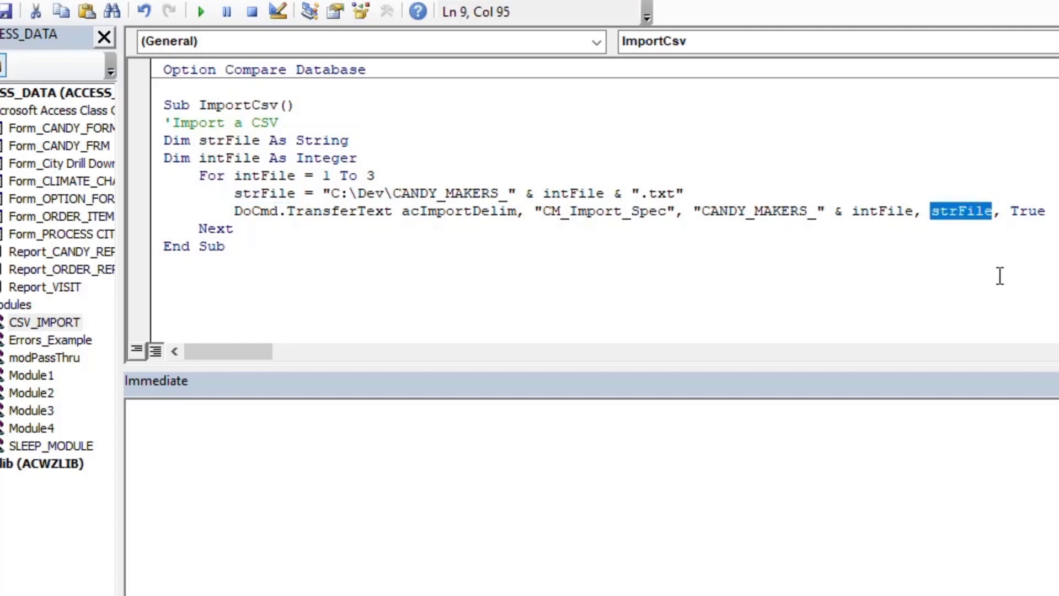
{"action": "left_click", "coordinate": [277, 248]}
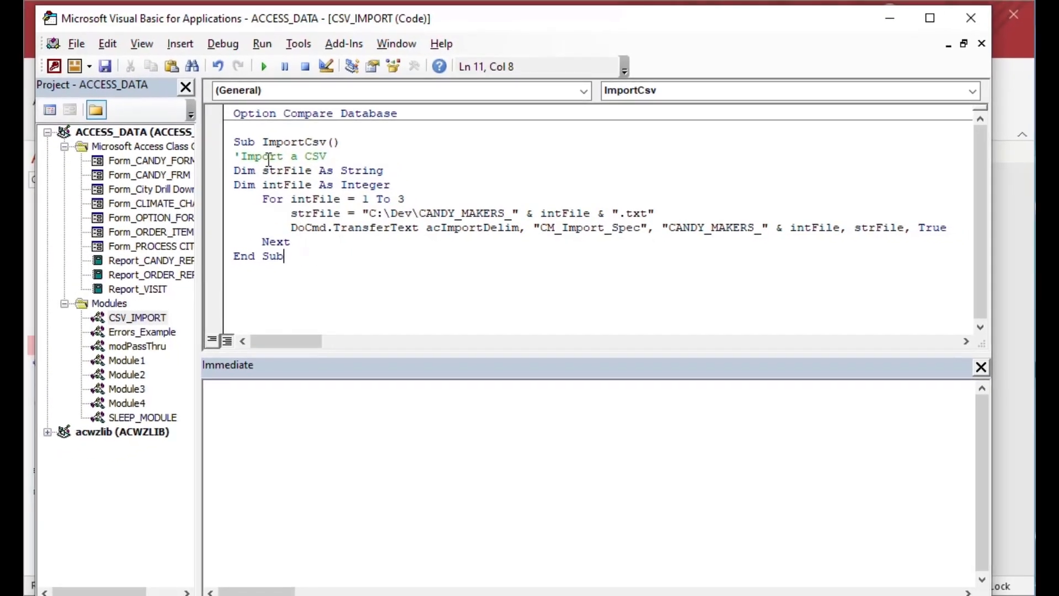
Step: Run ImportCsv, then open tables CANDY_MAKERS_1, _2 and _3 to check them and close them
{"action": "left_click", "coordinate": [263, 68]}
{"action": "left_click", "coordinate": [892, 20]}
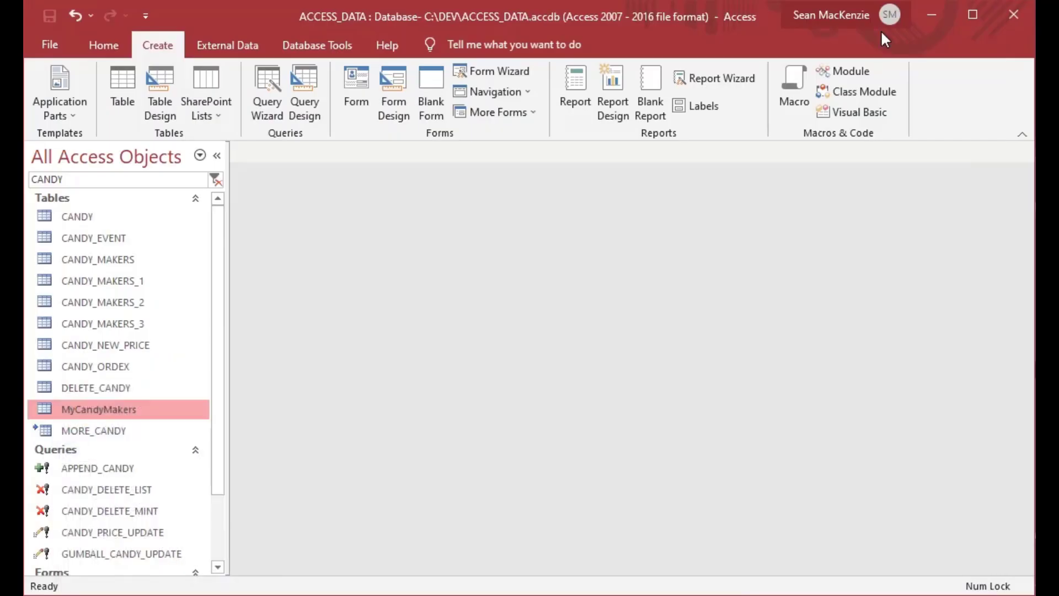
{"action": "double_click", "coordinate": [117, 280]}
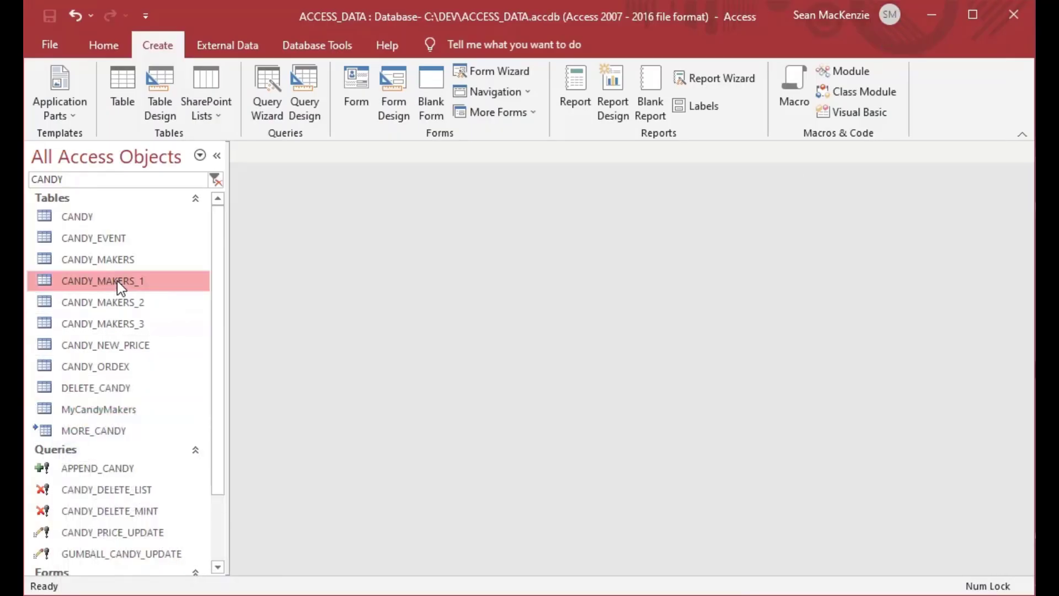
{"action": "double_click", "coordinate": [117, 299]}
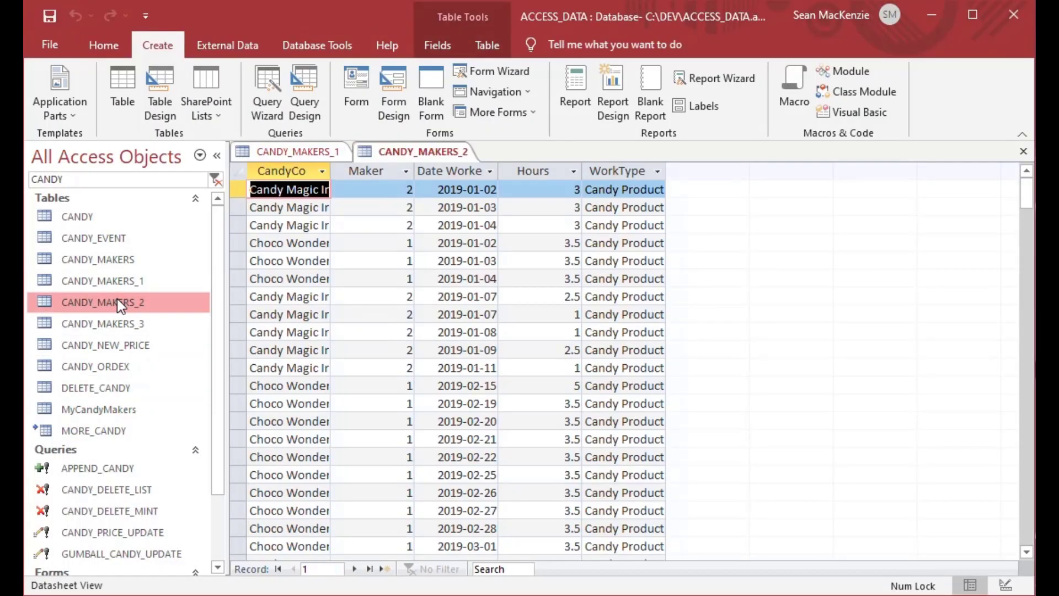
{"action": "double_click", "coordinate": [121, 323]}
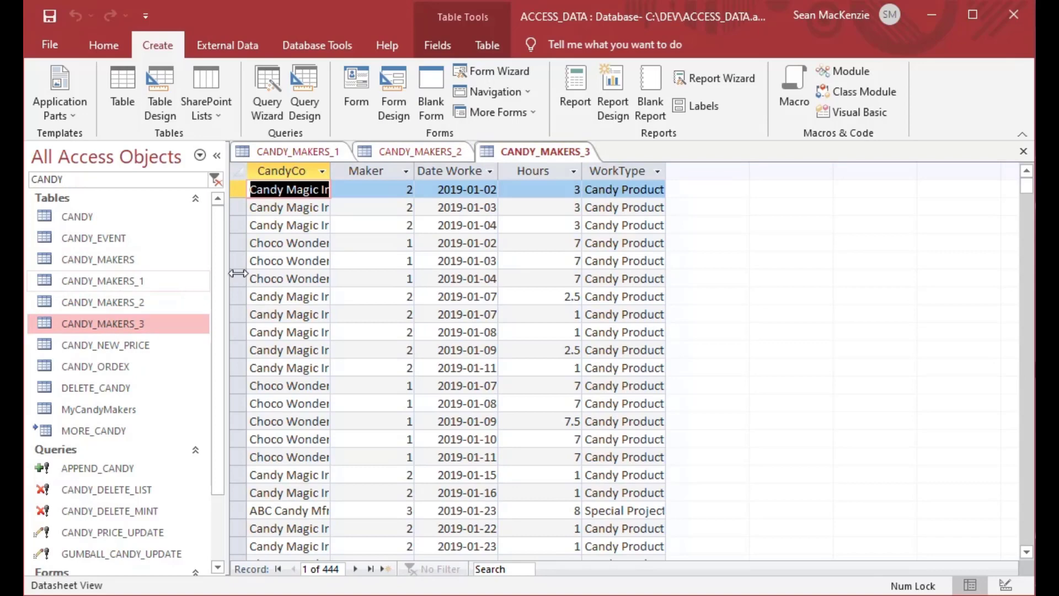
{"action": "left_click", "coordinate": [1025, 152]}
{"action": "left_click", "coordinate": [1025, 152]}
{"action": "left_click", "coordinate": [1025, 152]}
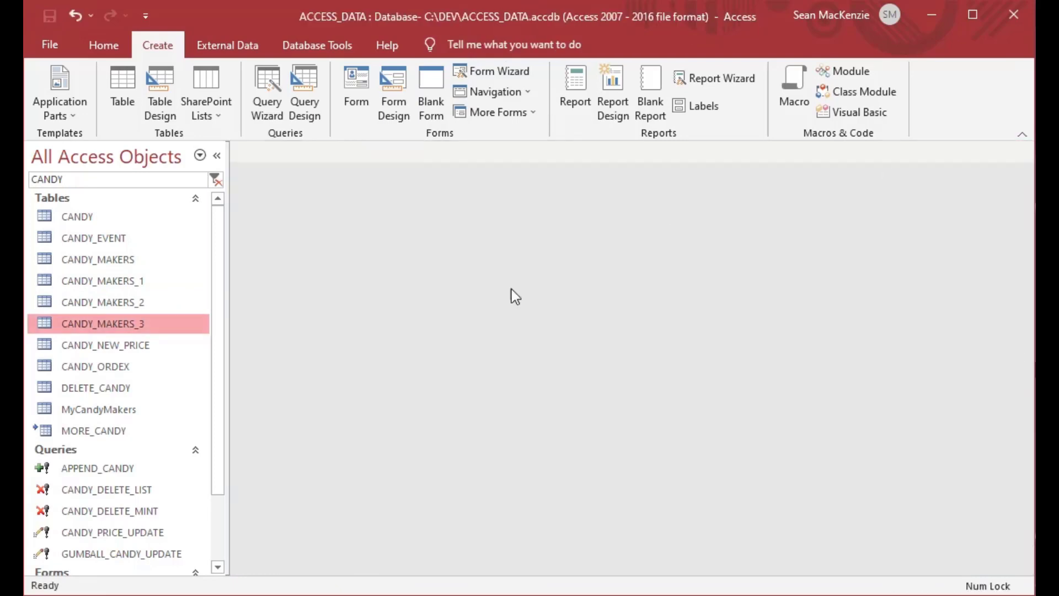